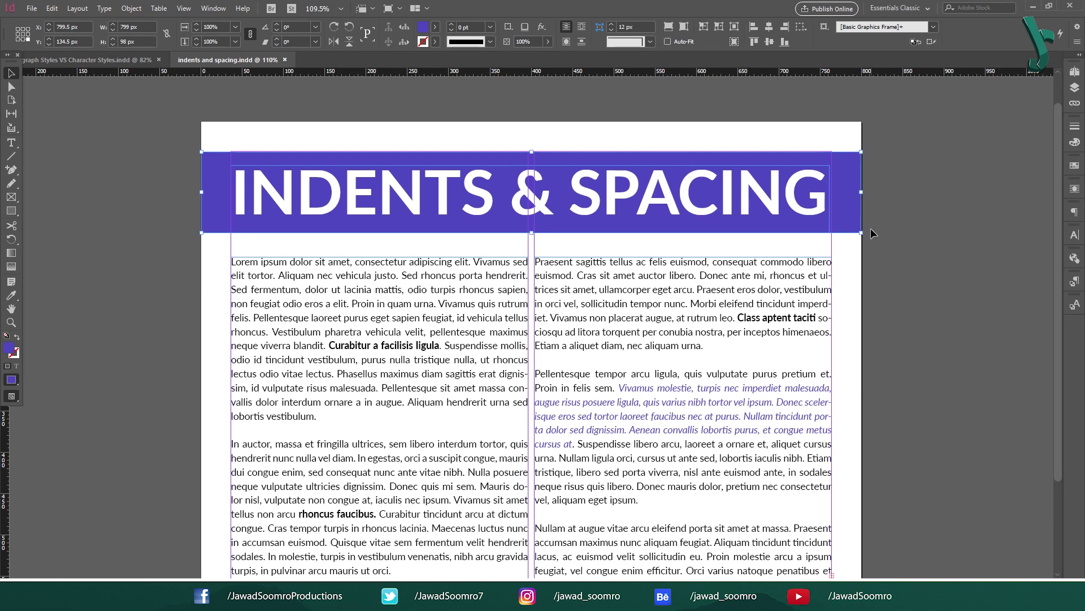
Insert a tab character before the first word of both paragraphs in the first text column.
{"action": "scroll", "coordinate": [871, 233], "scroll_direction": "down", "scroll_amount": 1}
{"action": "left_click", "coordinate": [180, 235]}
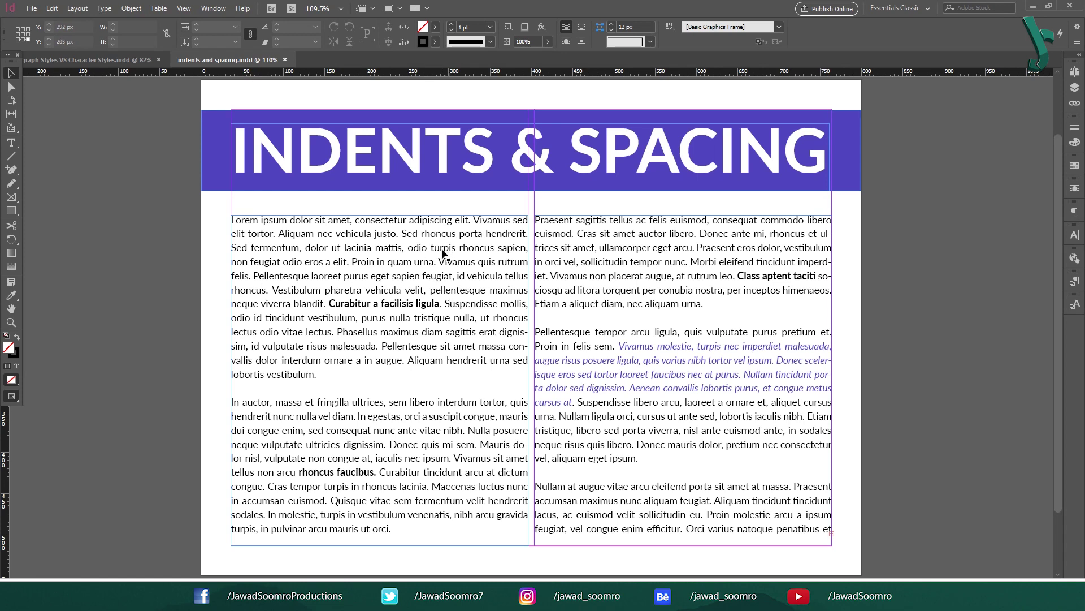
{"action": "double_click", "coordinate": [255, 220]}
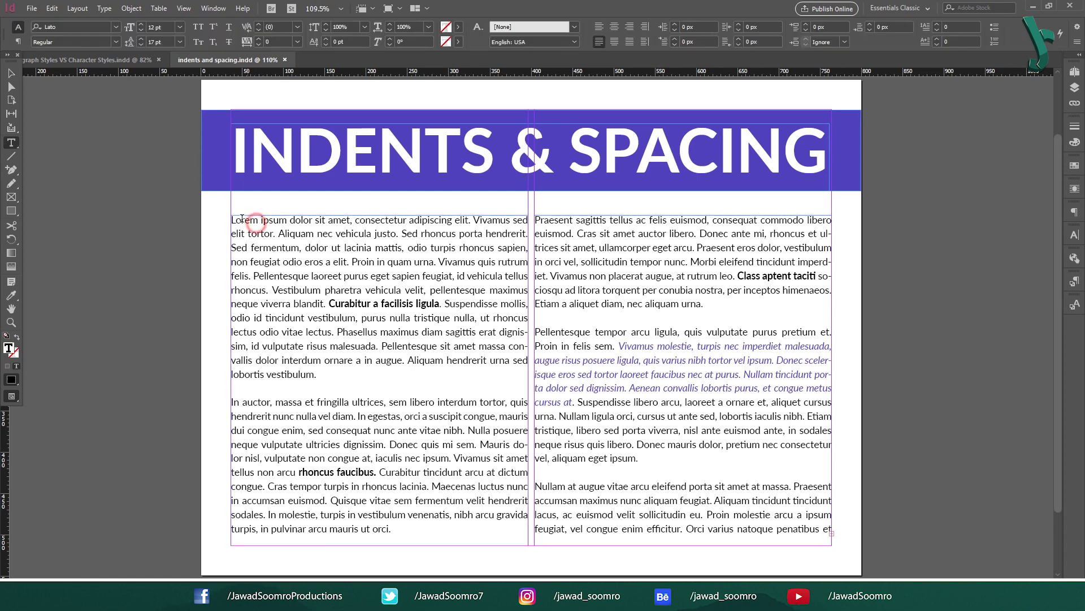
{"action": "left_click_drag", "start_coordinate": [232, 220], "coordinate": [366, 220]}
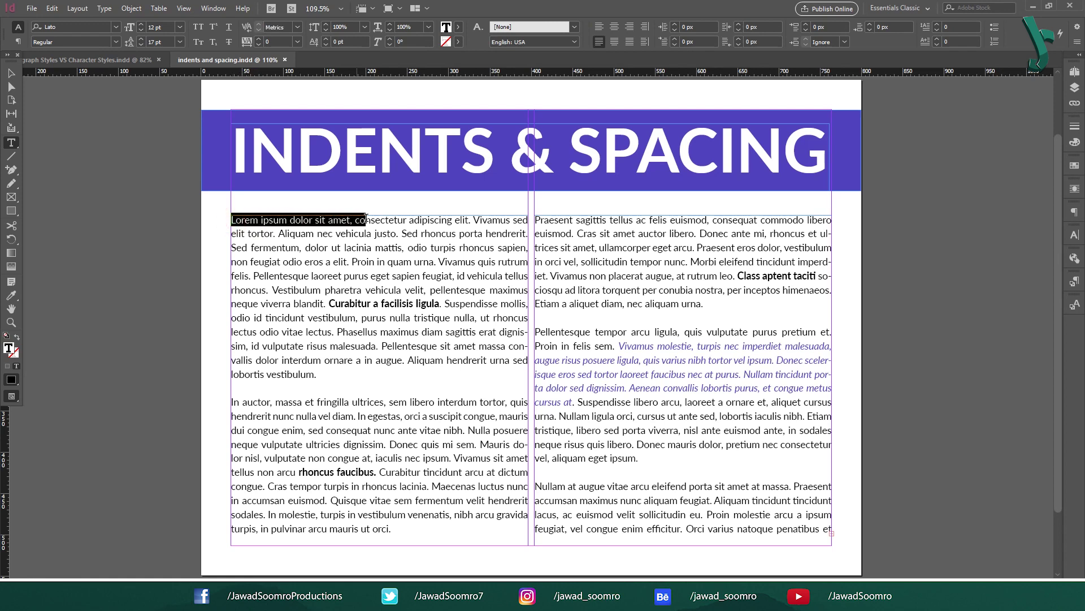
{"action": "left_click", "coordinate": [231, 220]}
{"action": "key", "text": "Tab"}
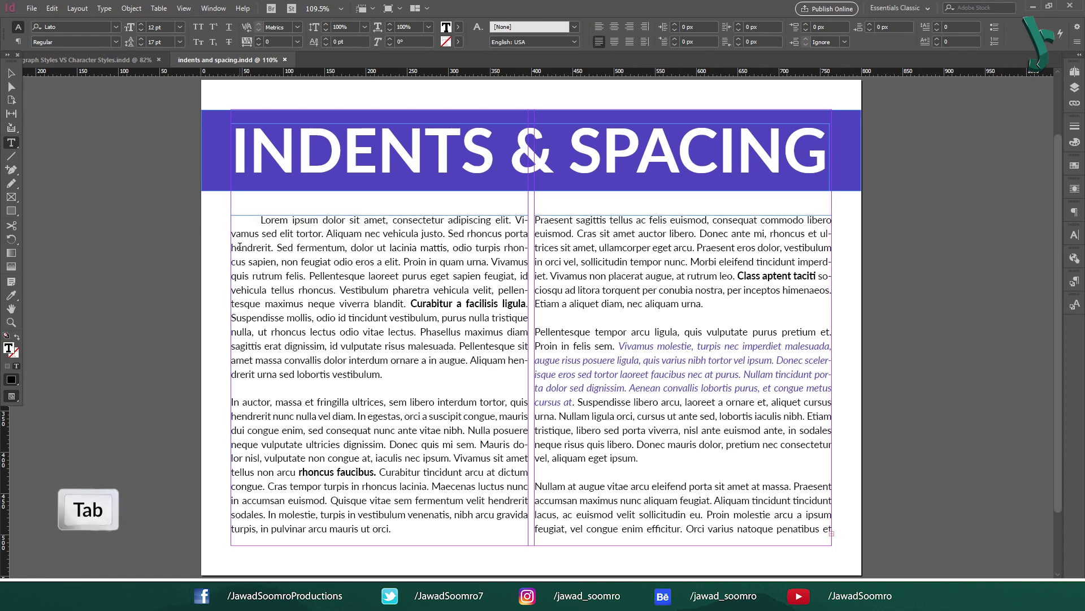
{"action": "left_click", "coordinate": [232, 402]}
{"action": "key", "text": "Tab"}
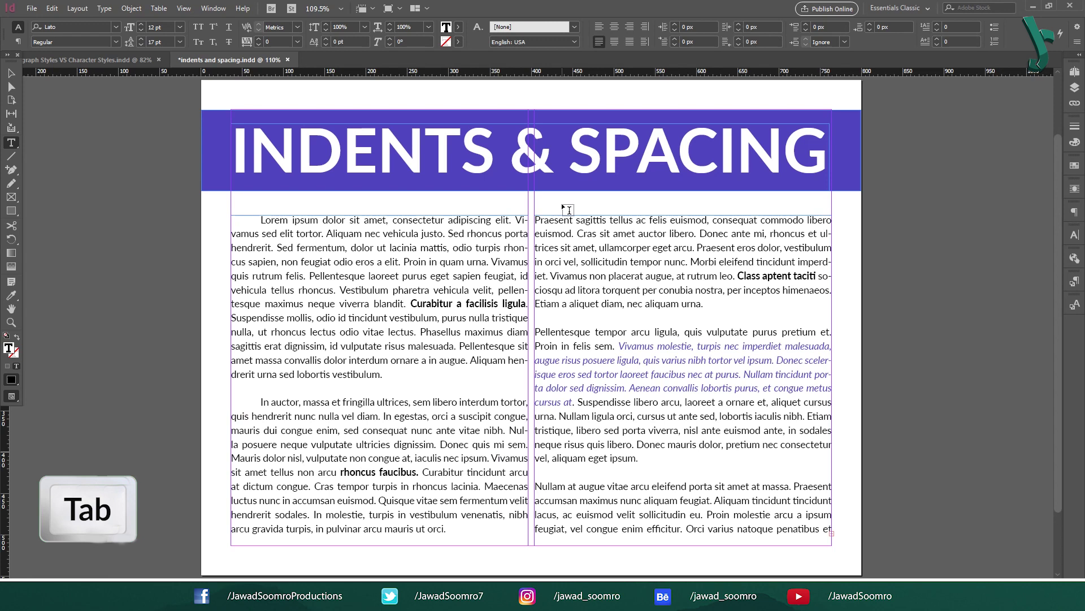
Insert a tab character at the start of all three paragraphs in the second text column, and deselect the text.
{"action": "left_click", "coordinate": [535, 221]}
{"action": "key", "text": "Tab"}
{"action": "left_click", "coordinate": [536, 332]}
{"action": "key", "text": "Tab"}
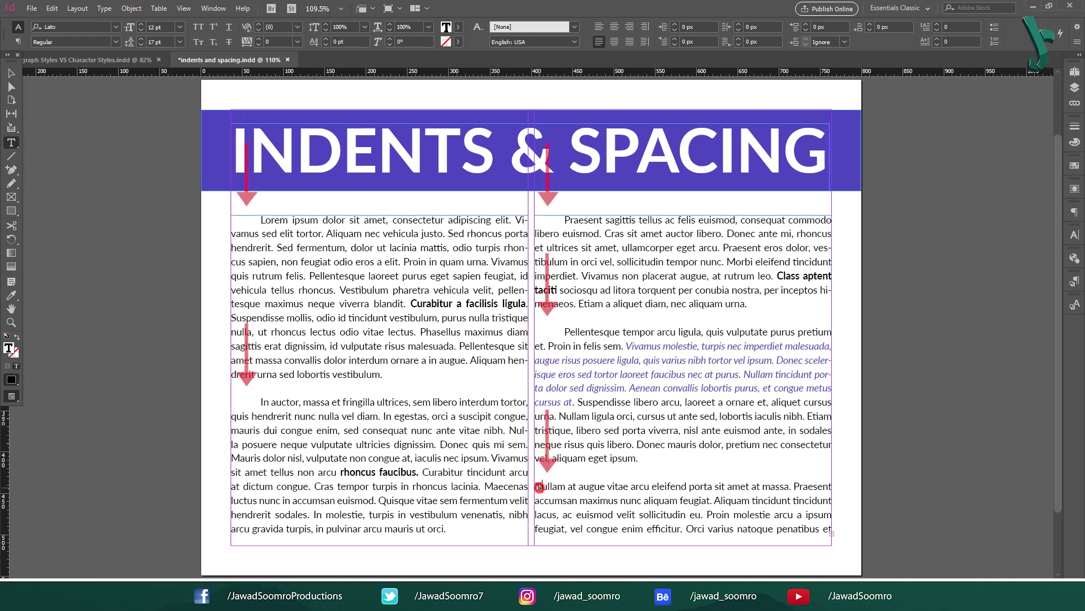
{"action": "left_click", "coordinate": [535, 486]}
{"action": "key", "text": "Tab"}
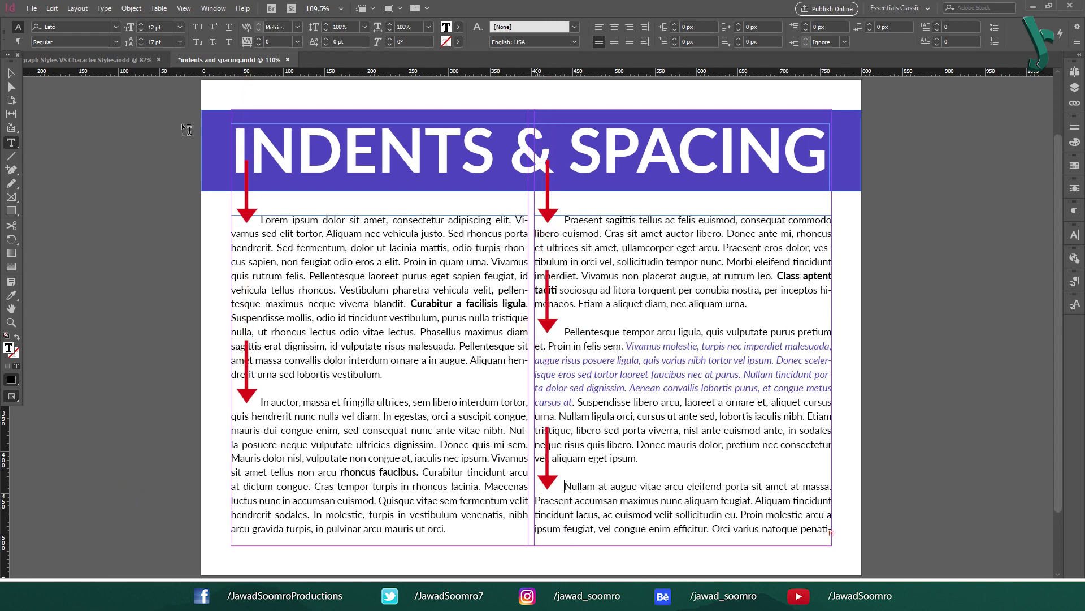
{"action": "left_click", "coordinate": [11, 73]}
{"action": "left_click", "coordinate": [129, 148]}
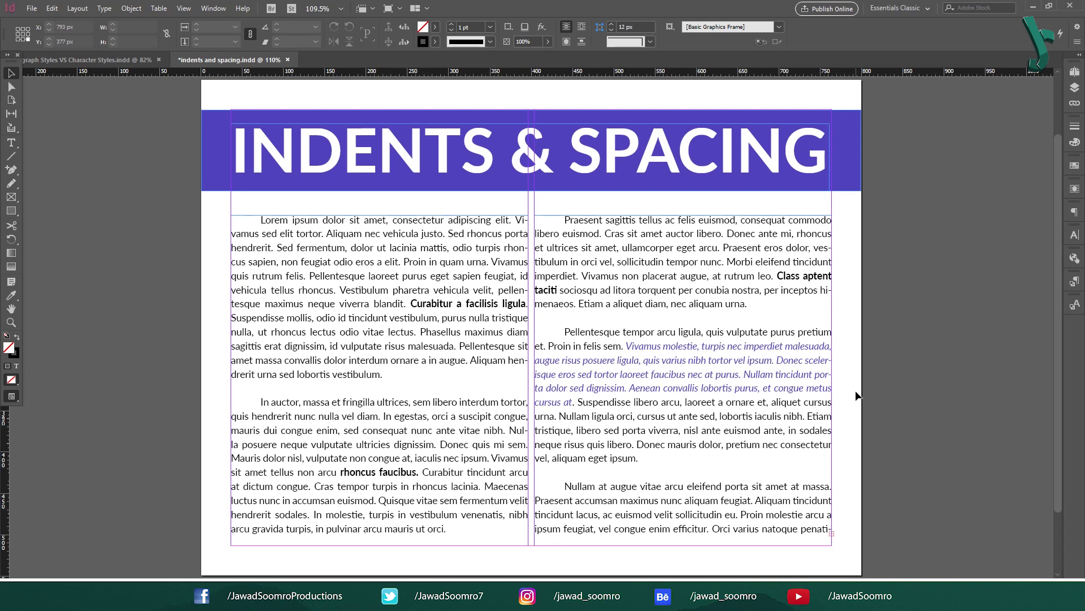
Highlight the tab spaces at the paragraph starts and try deleting the one before "Nullam at augue".
{"action": "key", "text": "t"}
{"action": "left_click_drag", "start_coordinate": [263, 218], "coordinate": [232, 219]}
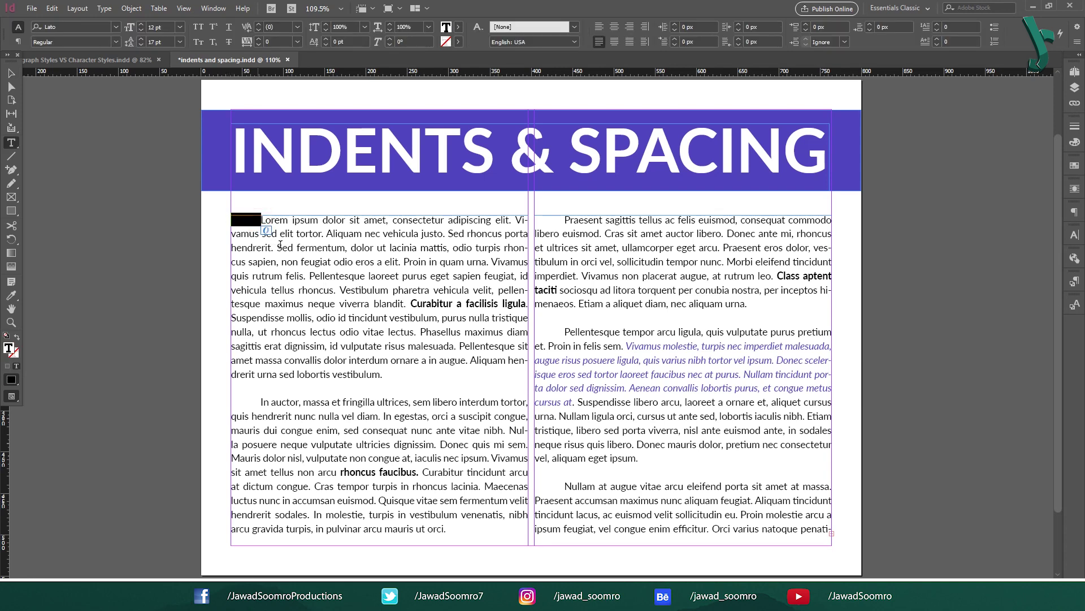
{"action": "left_click", "coordinate": [256, 401]}
{"action": "left_click_drag", "start_coordinate": [256, 402], "coordinate": [232, 402]}
{"action": "left_click_drag", "start_coordinate": [564, 486], "coordinate": [534, 486]}
{"action": "key", "text": "Delete"}
{"action": "left_click_drag", "start_coordinate": [564, 220], "coordinate": [535, 219]}
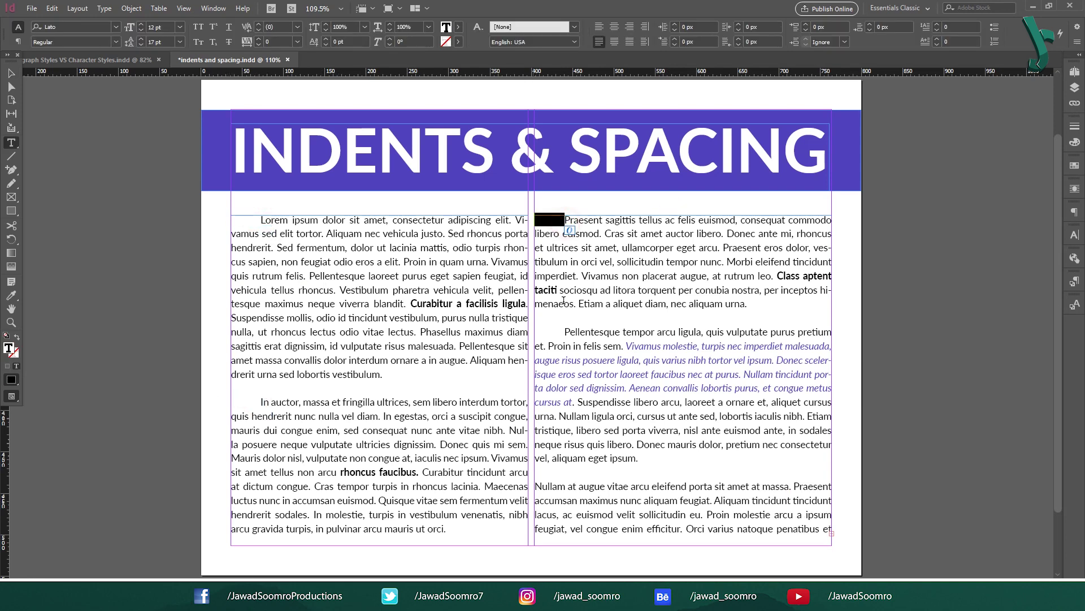
{"action": "left_click_drag", "start_coordinate": [564, 332], "coordinate": [537, 333]}
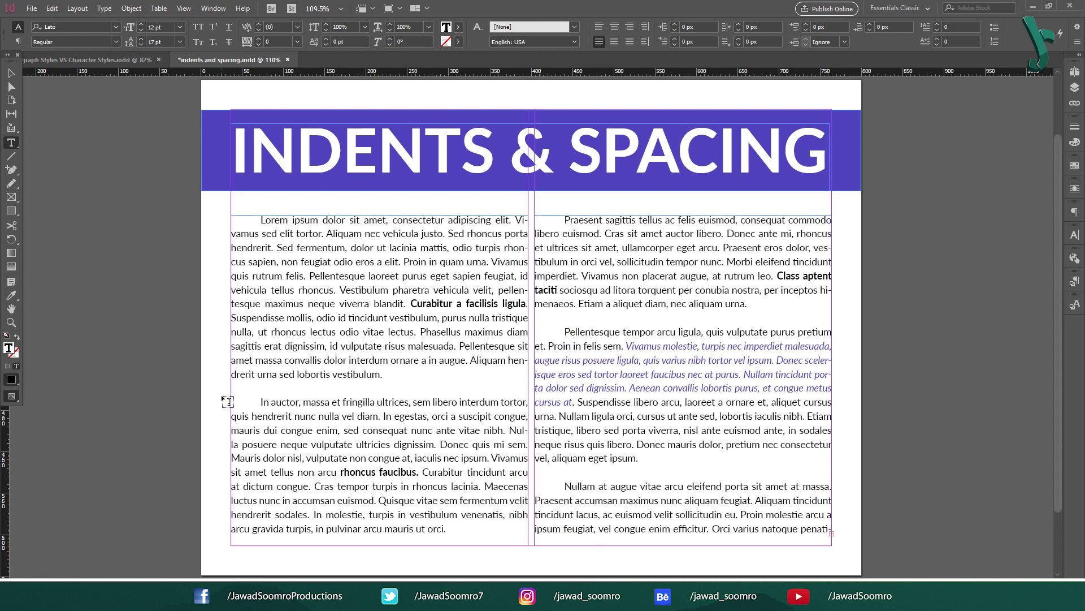
Show the Paragraph Styles and check which style is applied to the first body paragraph.
{"action": "left_click", "coordinate": [217, 10]}
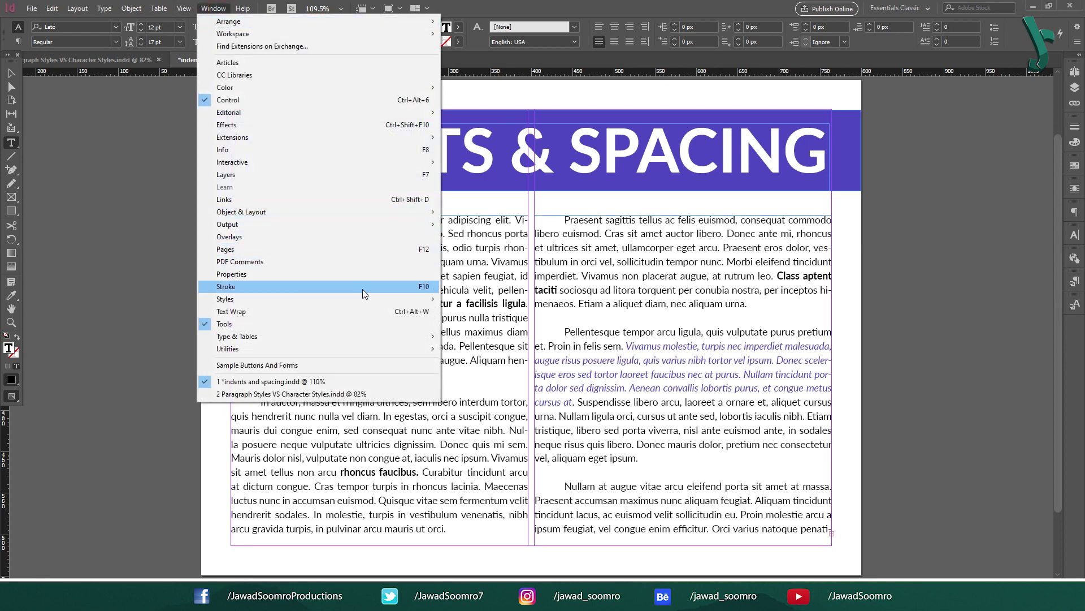
{"action": "mouse_move", "coordinate": [441, 297]}
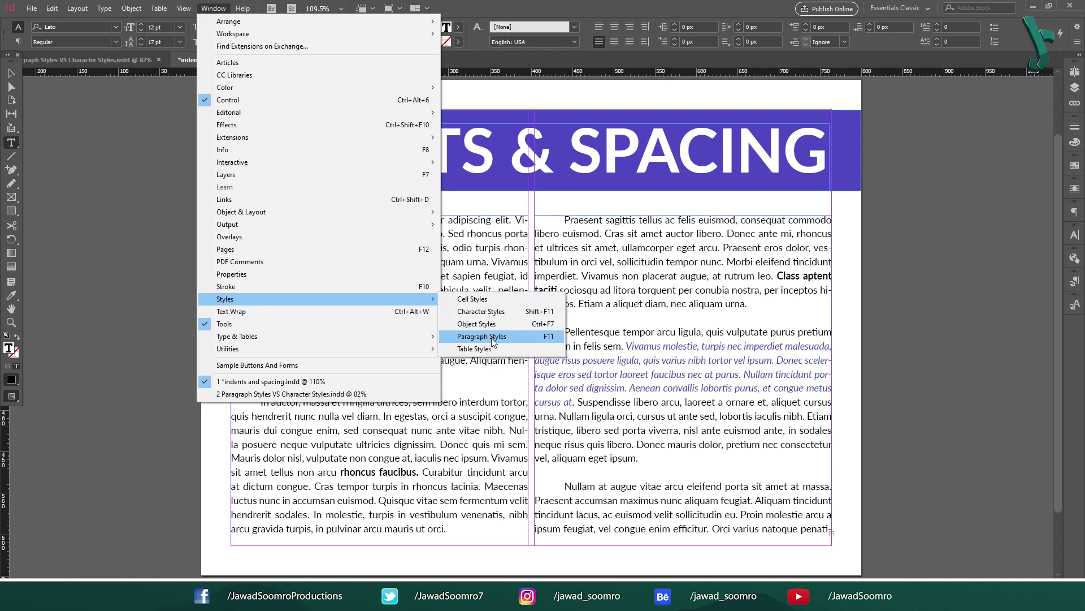
{"action": "key", "text": "F11"}
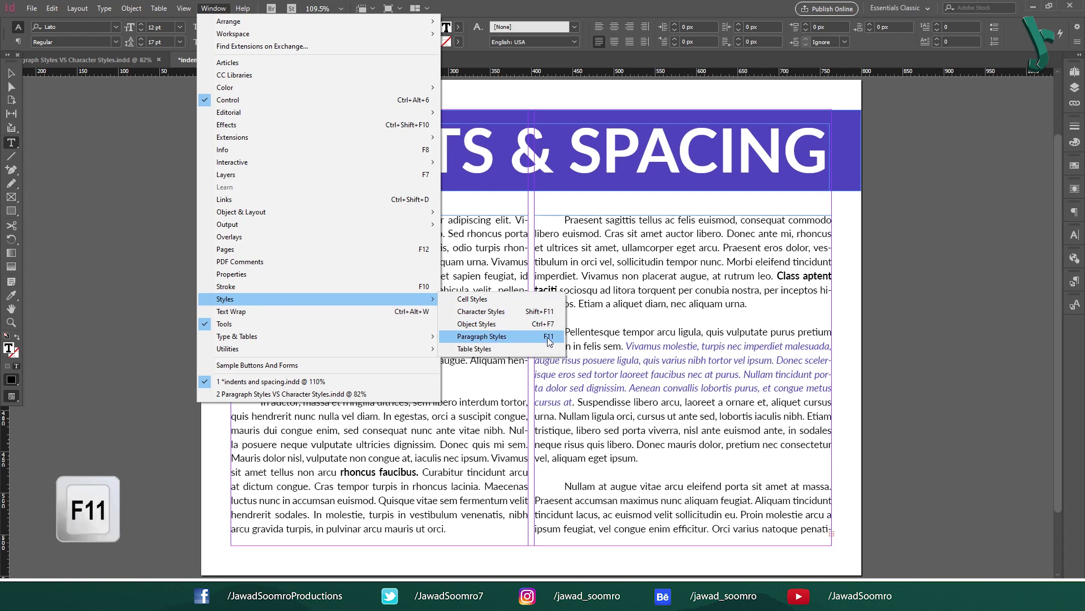
{"action": "left_click", "coordinate": [548, 336]}
{"action": "left_click_drag", "start_coordinate": [296, 232], "coordinate": [417, 346]}
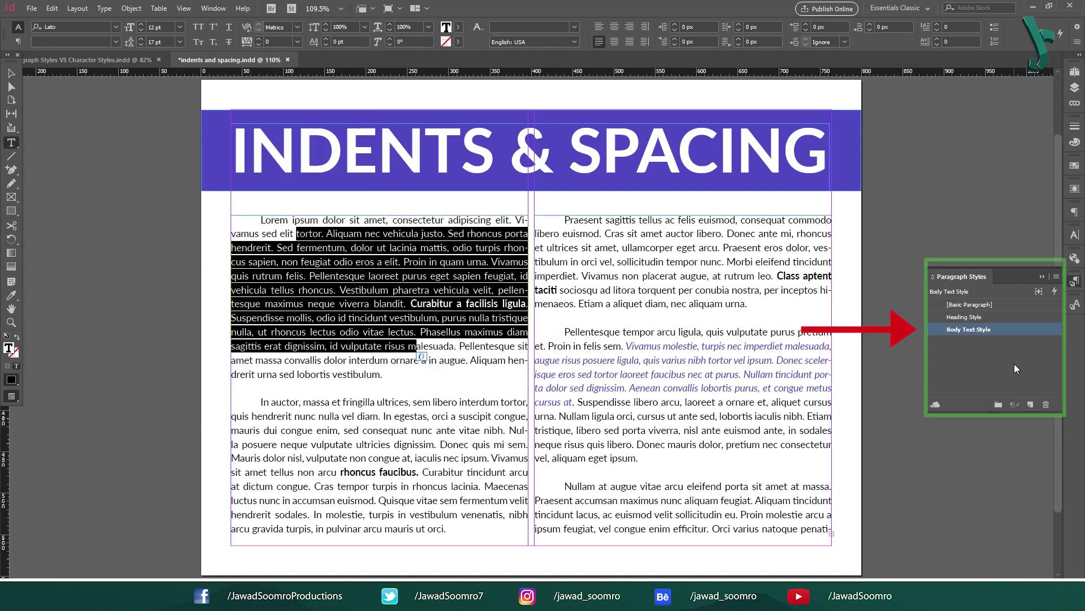
{"action": "left_click", "coordinate": [428, 248]}
Examine the Indents and Spacing and the Tabs settings of Body Text Style without changing them.
{"action": "right_click", "coordinate": [1013, 329]}
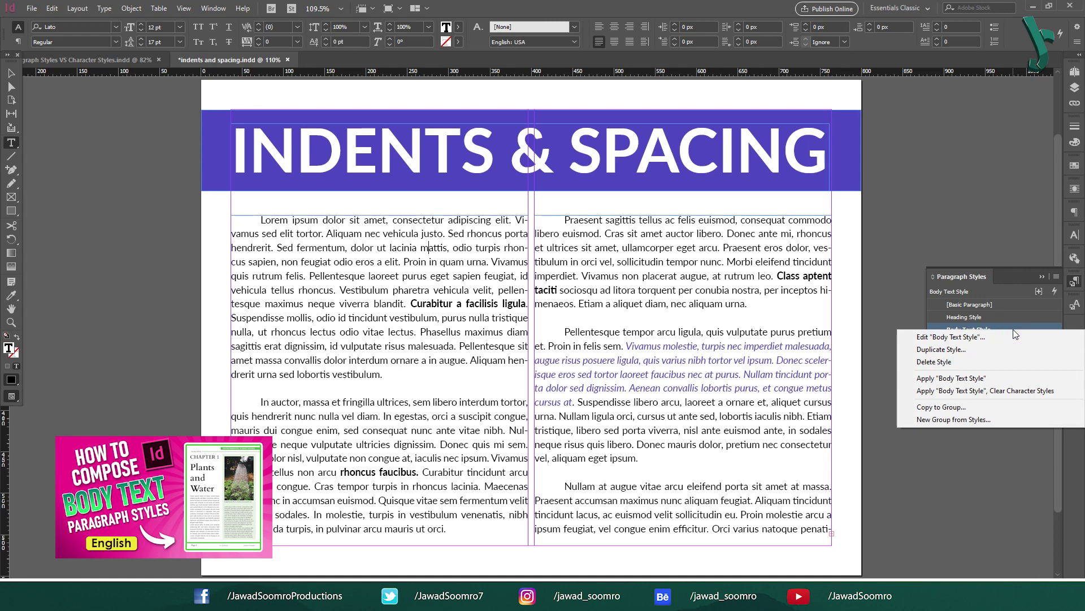
{"action": "left_click", "coordinate": [951, 337]}
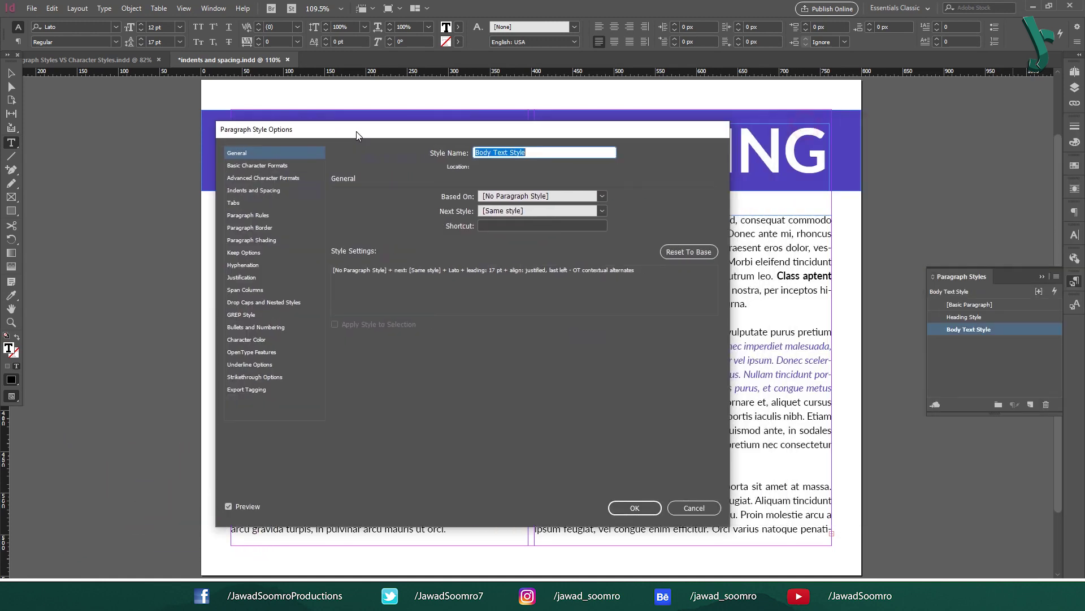
{"action": "left_click_drag", "start_coordinate": [356, 131], "coordinate": [412, 127]}
{"action": "left_click", "coordinate": [309, 185]}
{"action": "left_click", "coordinate": [307, 199]}
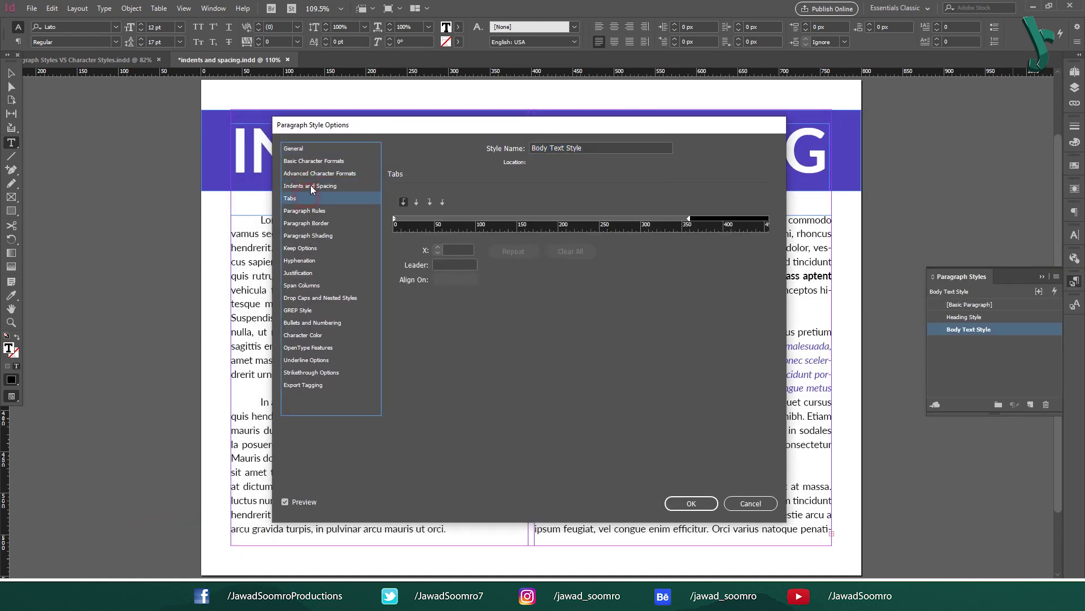
{"action": "left_click", "coordinate": [311, 186]}
{"action": "left_click", "coordinate": [313, 196]}
{"action": "left_click", "coordinate": [333, 186]}
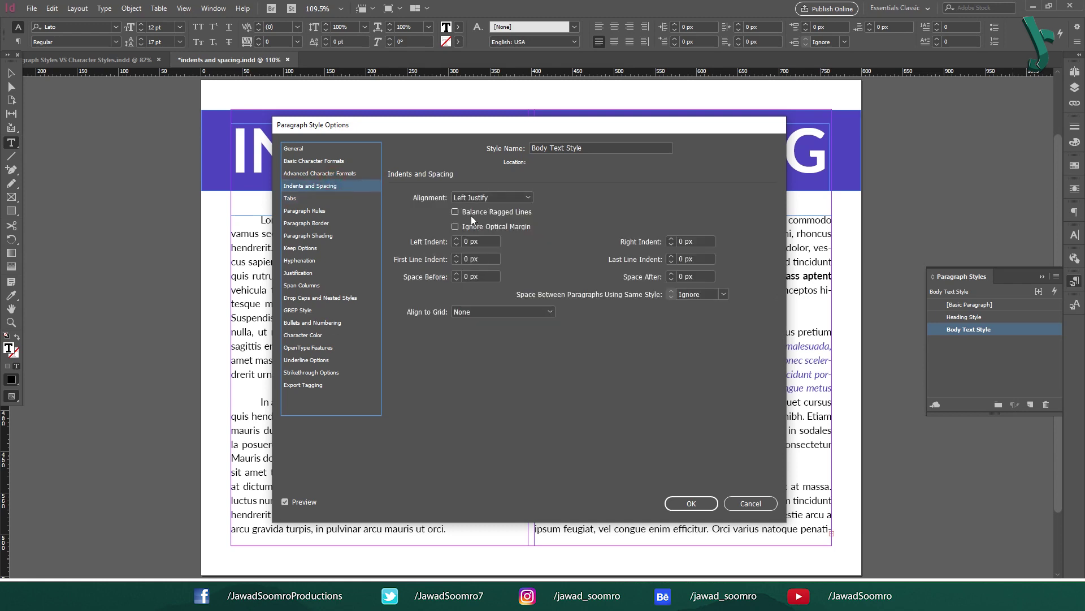
{"action": "left_click_drag", "start_coordinate": [520, 125], "coordinate": [701, 126]}
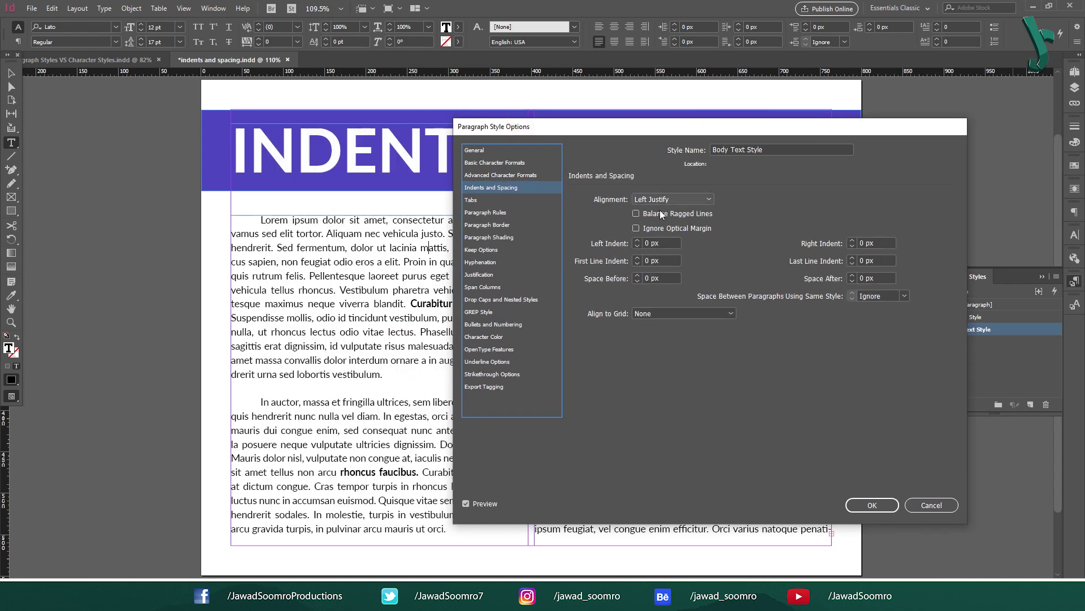
{"action": "left_click", "coordinate": [638, 241]}
{"action": "left_click", "coordinate": [471, 199]}
{"action": "left_click_drag", "start_coordinate": [575, 219], "coordinate": [653, 223]}
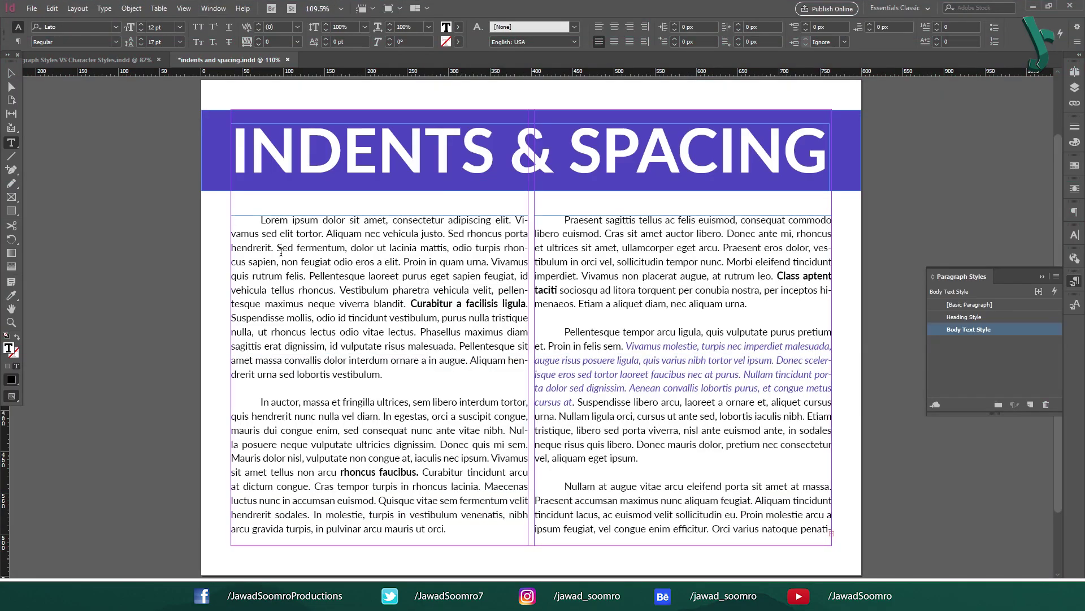
{"action": "left_click", "coordinate": [213, 8]}
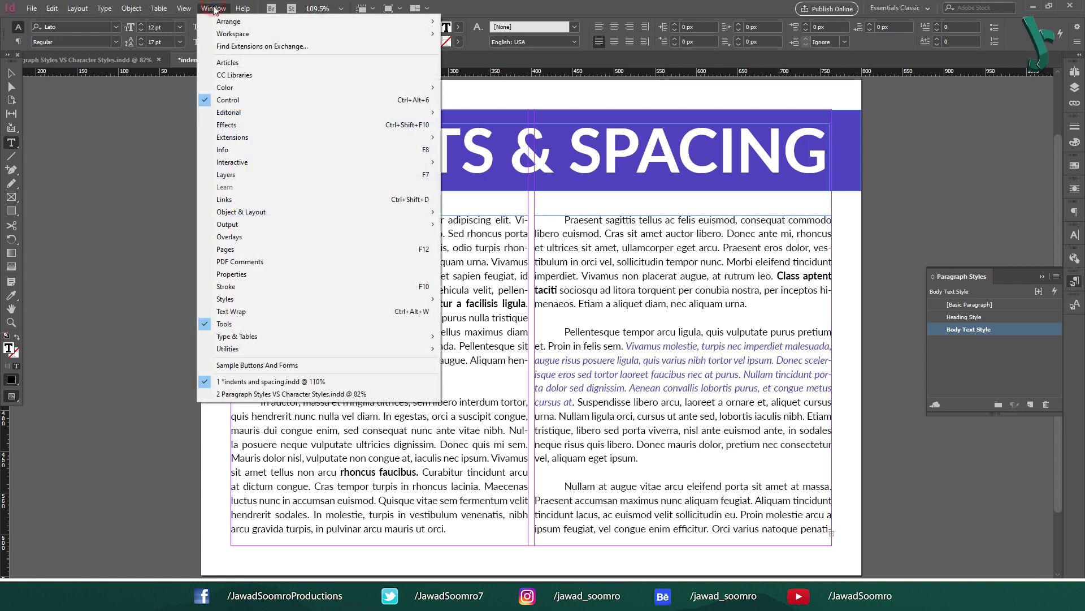
{"action": "left_click", "coordinate": [324, 299]}
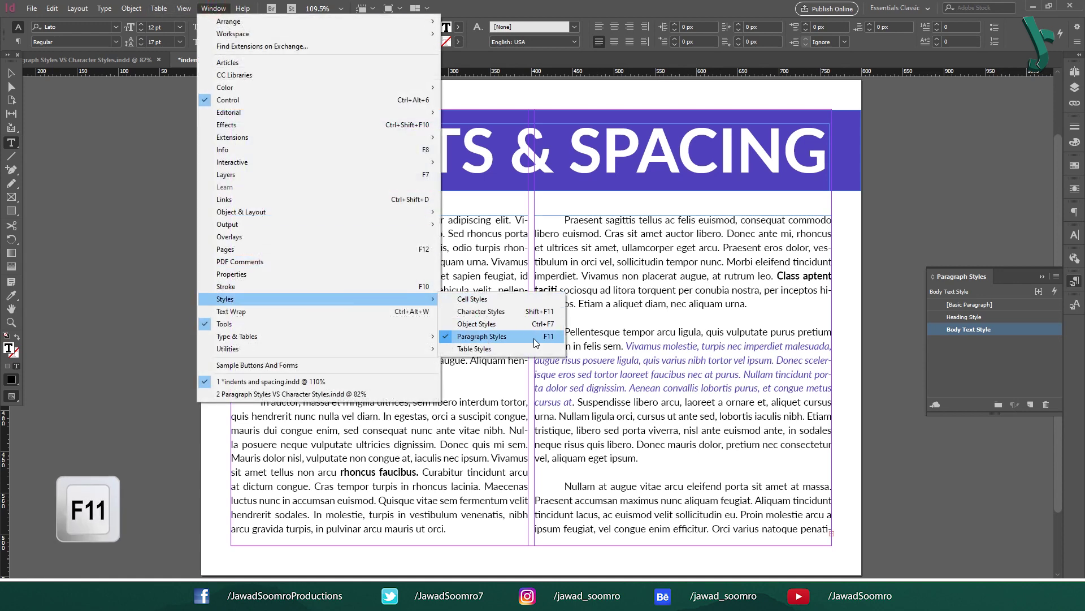
{"action": "left_click", "coordinate": [998, 344]}
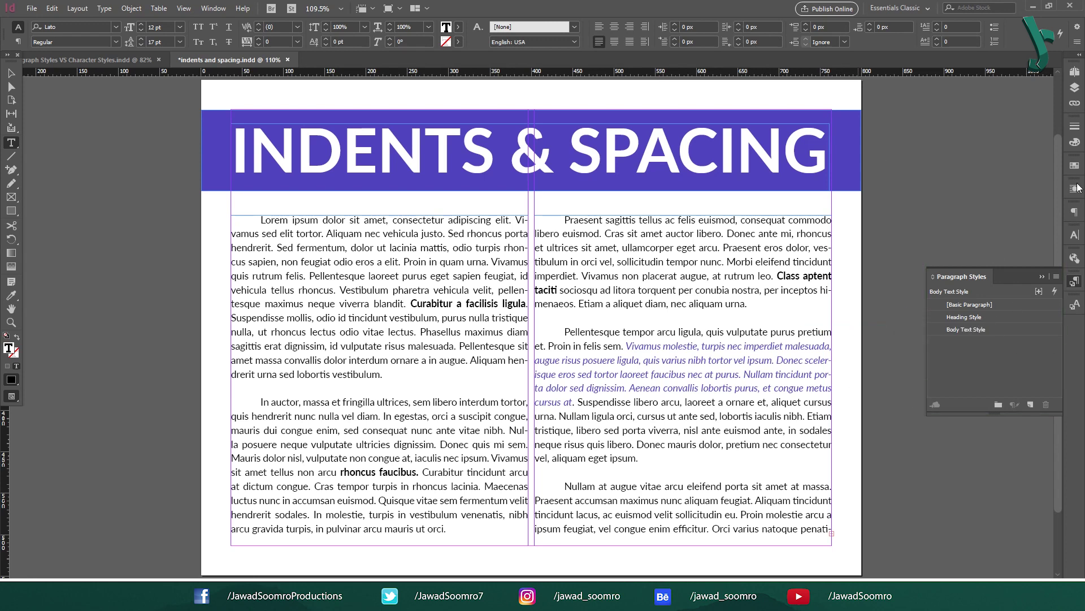
Open the Indents and Spacing options of Body Text Style and enable the live preview, keeping the text in view.
{"action": "double_click", "coordinate": [978, 331]}
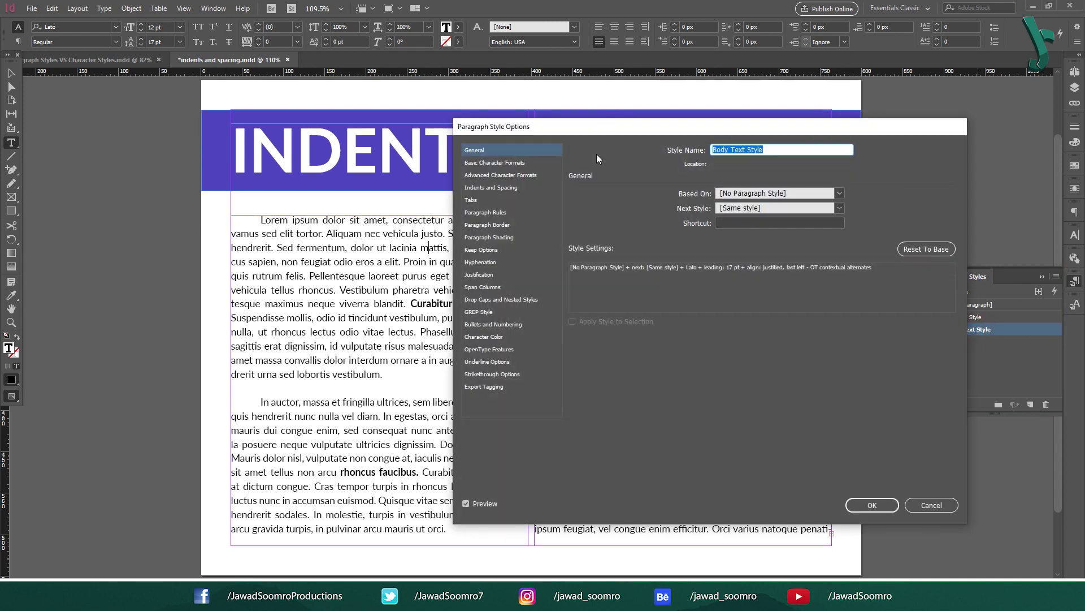
{"action": "left_click", "coordinate": [518, 188]}
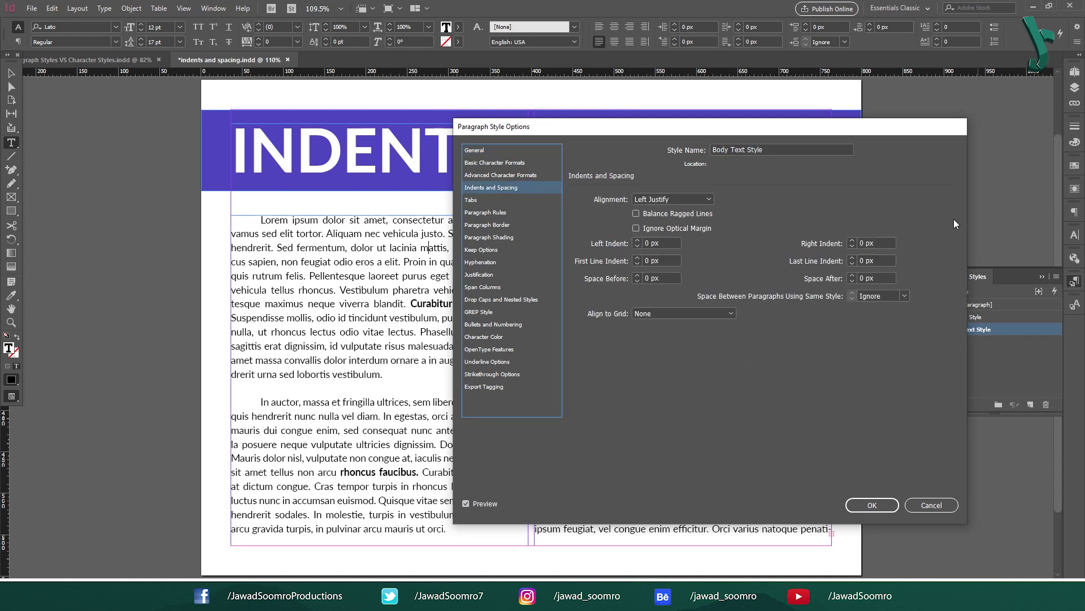
{"action": "left_click_drag", "start_coordinate": [713, 125], "coordinate": [855, 143]}
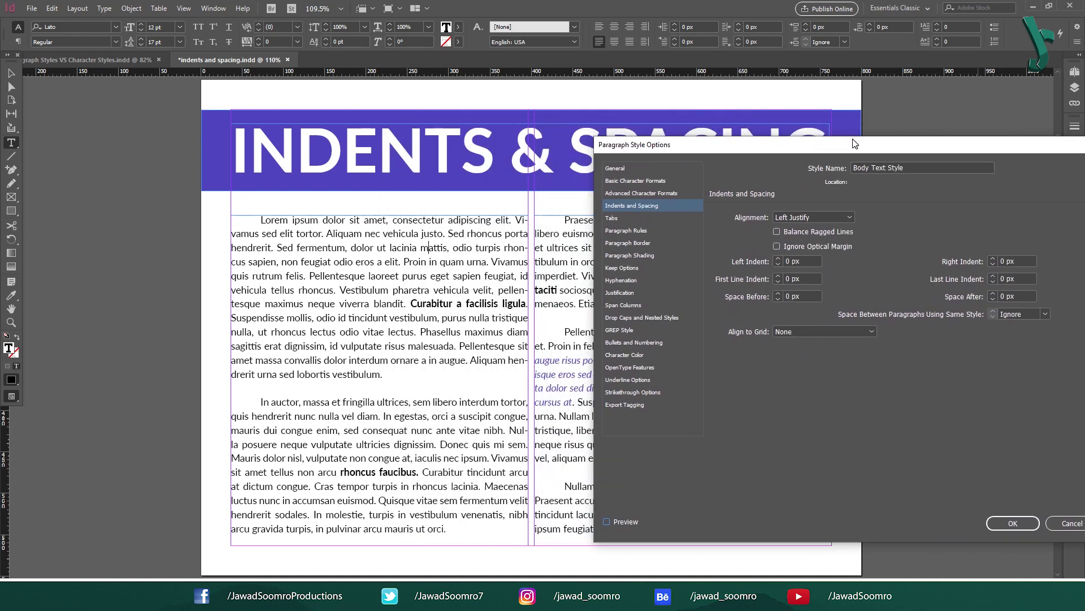
{"action": "left_click", "coordinate": [832, 215]}
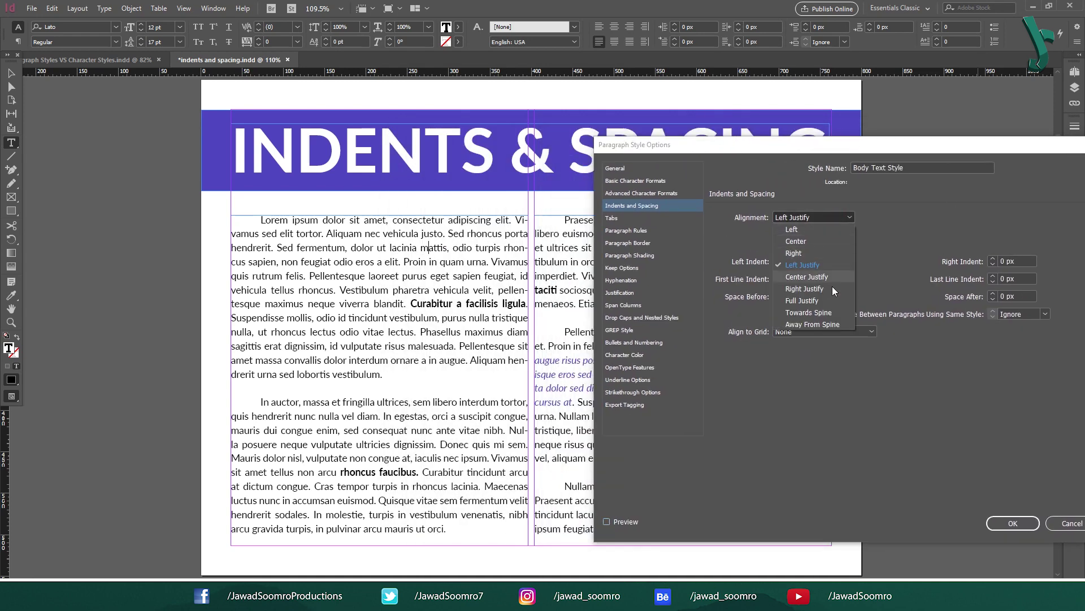
{"action": "left_click", "coordinate": [995, 195]}
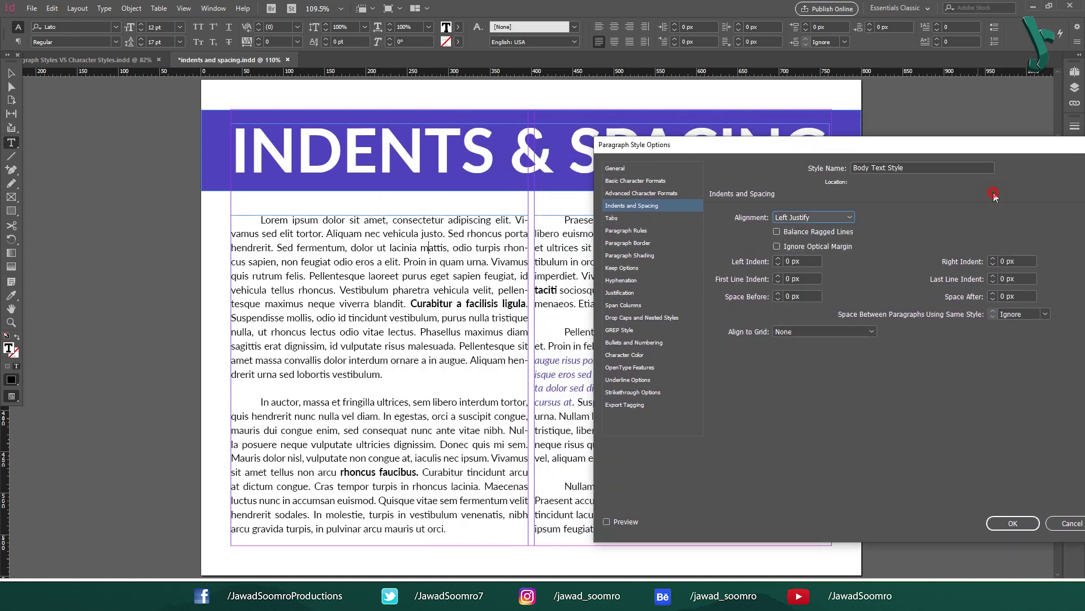
{"action": "left_click", "coordinate": [623, 524]}
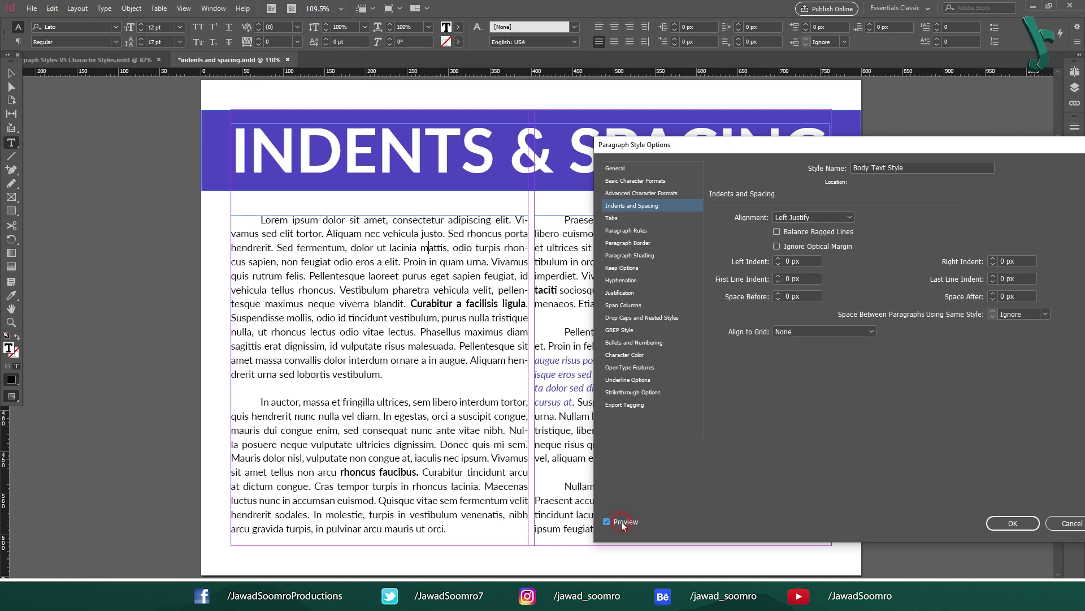
Try Left alignment for Body Text Style and compare it with Left Justify.
{"action": "left_click", "coordinate": [791, 217]}
{"action": "left_click", "coordinate": [786, 226]}
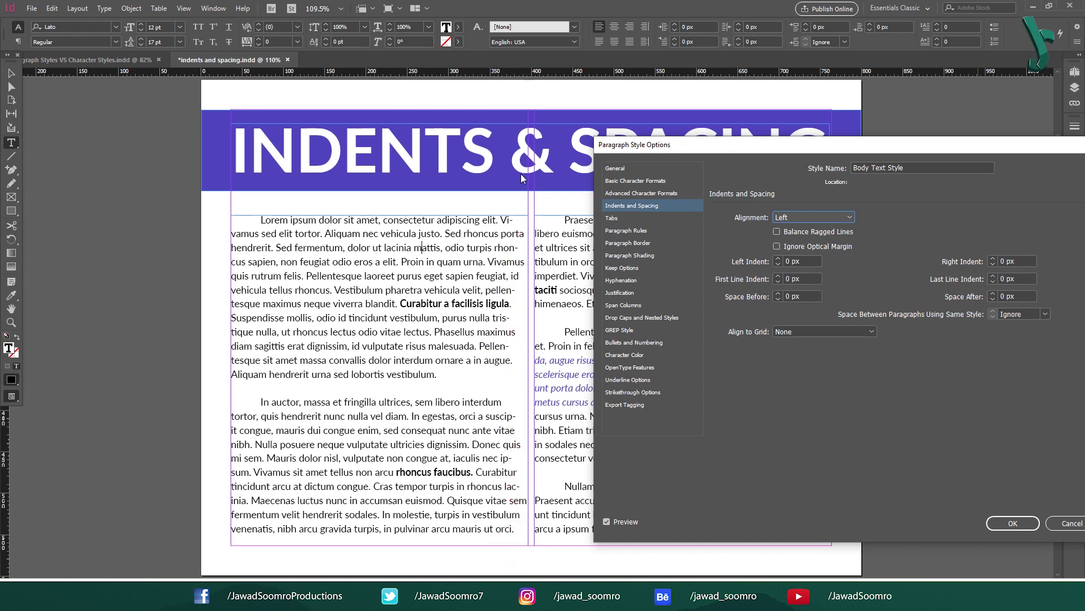
{"action": "left_click", "coordinate": [777, 216]}
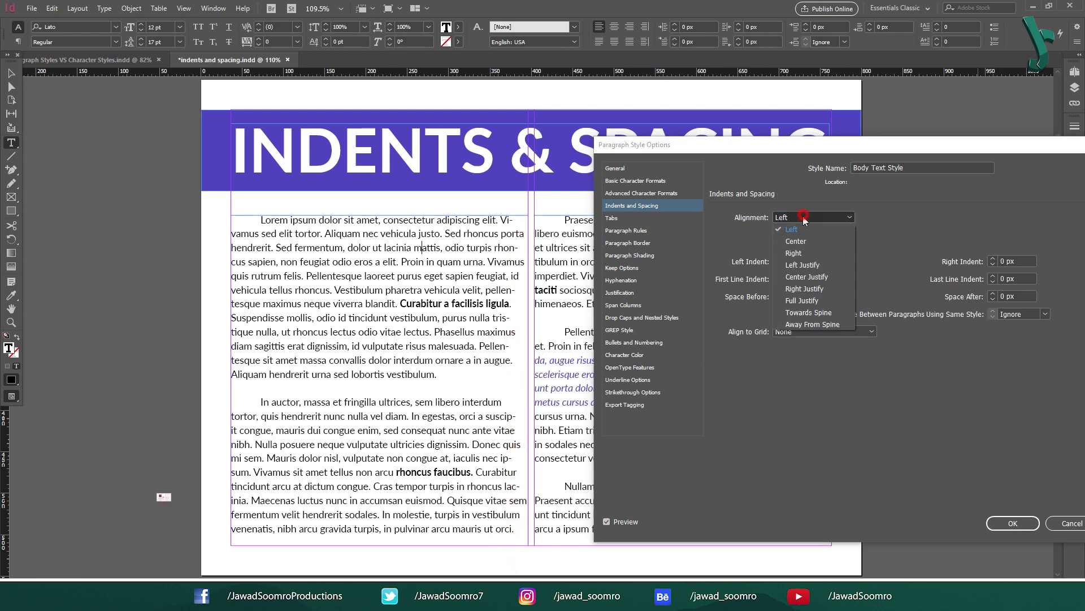
{"action": "left_click", "coordinate": [812, 274]}
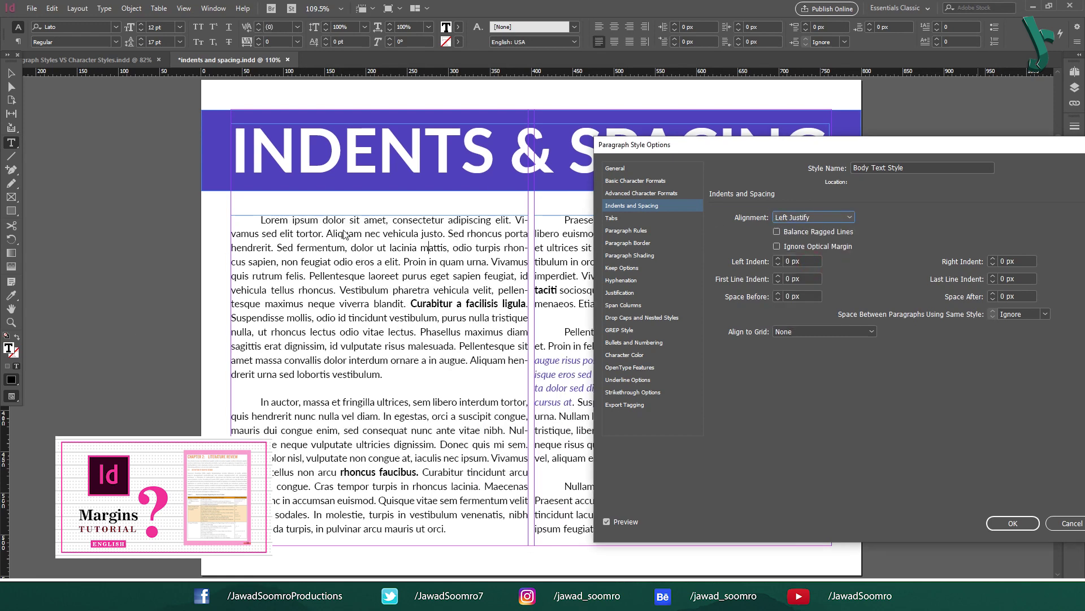
{"action": "left_click", "coordinate": [814, 218]}
{"action": "left_click", "coordinate": [803, 230]}
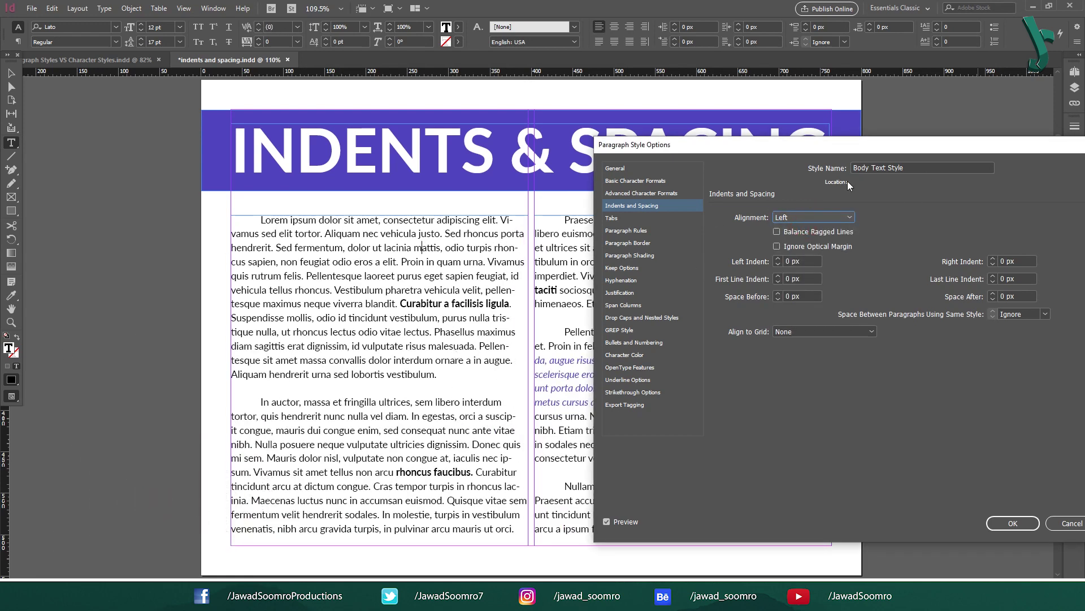
Set the alignment of Body Text Style to Center.
{"action": "left_click", "coordinate": [815, 217]}
{"action": "left_click", "coordinate": [805, 242]}
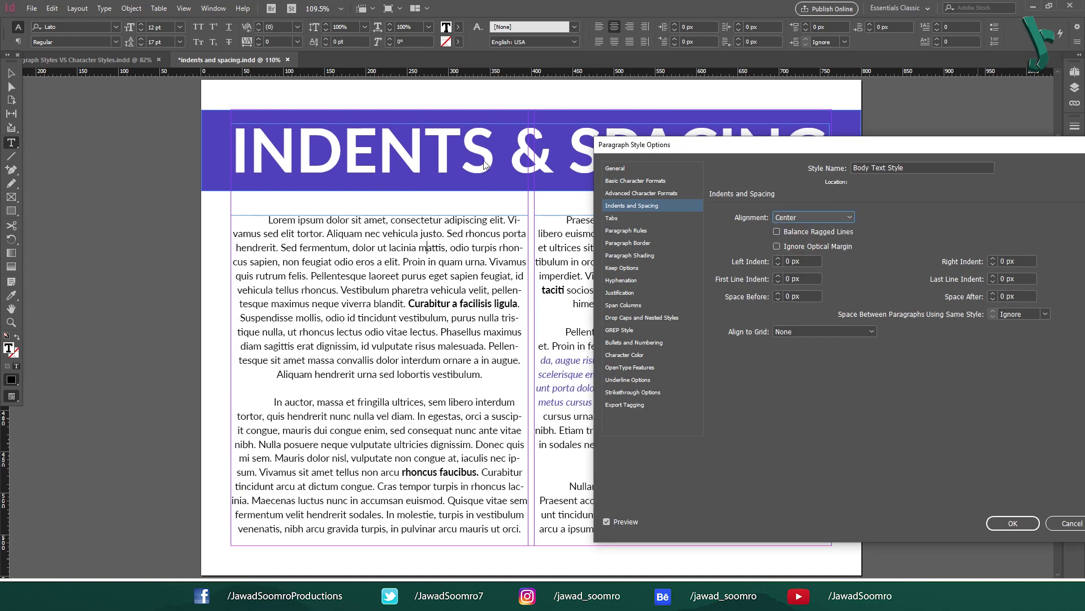
Toggle the preview off and on to compare the centered text, and try Right alignment for Body Text Style.
{"action": "left_click", "coordinate": [619, 521]}
{"action": "left_click", "coordinate": [620, 521]}
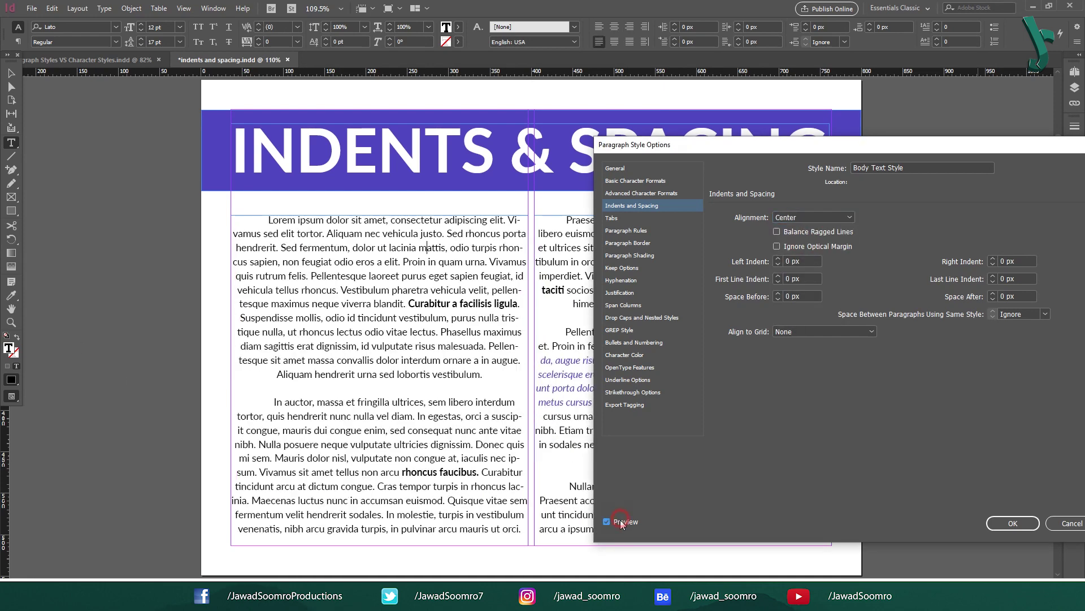
{"action": "left_click", "coordinate": [818, 221]}
{"action": "left_click", "coordinate": [806, 253]}
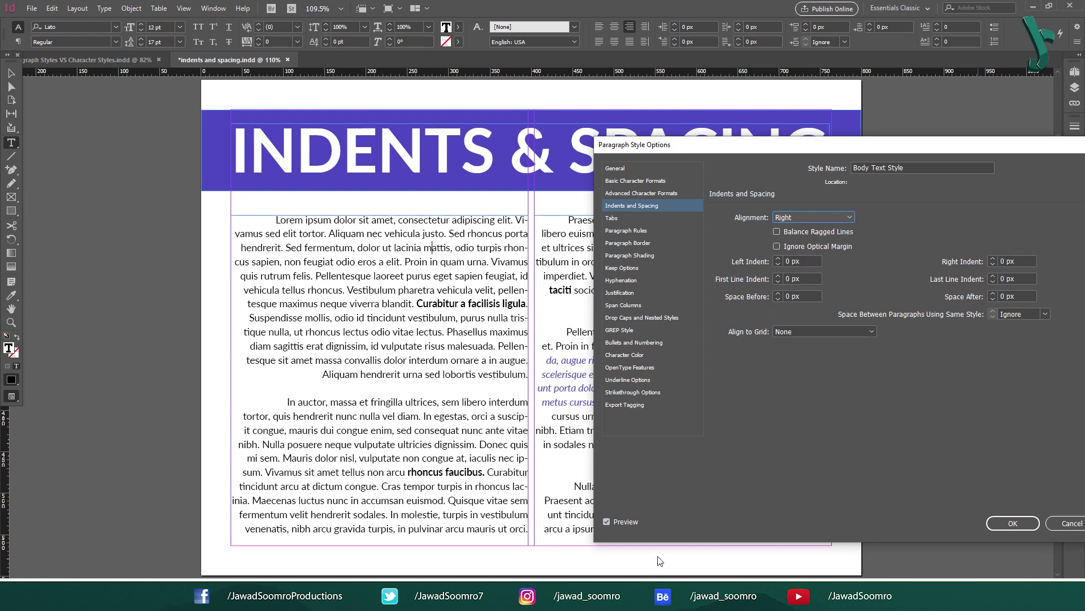
Try the Left Justify, Center Justify, Right Justify and Full Justify alignments on Body Text Style.
{"action": "left_click", "coordinate": [810, 215]}
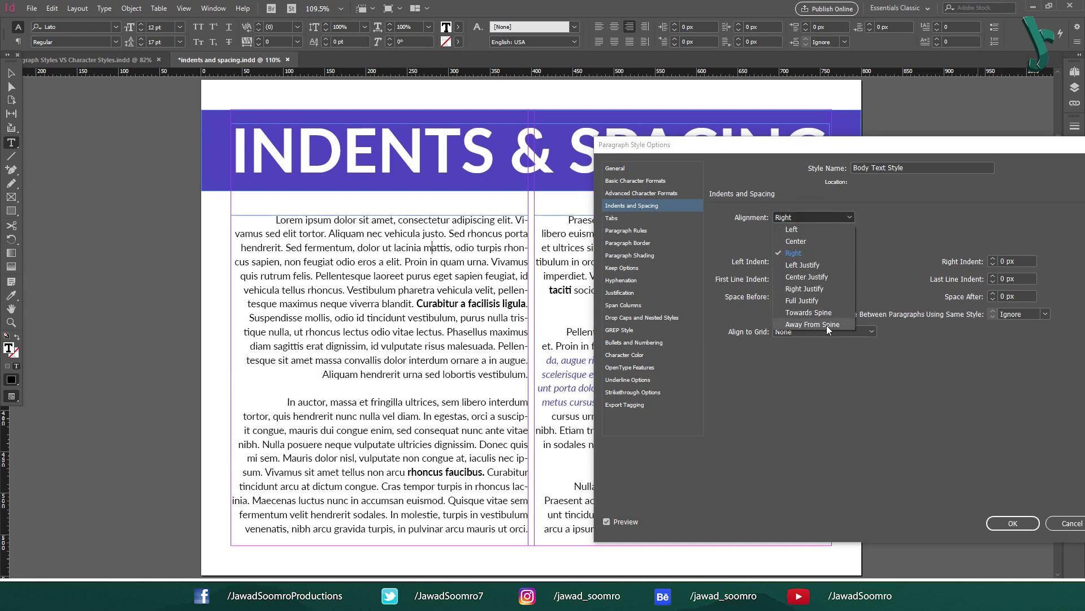
{"action": "left_click", "coordinate": [829, 265]}
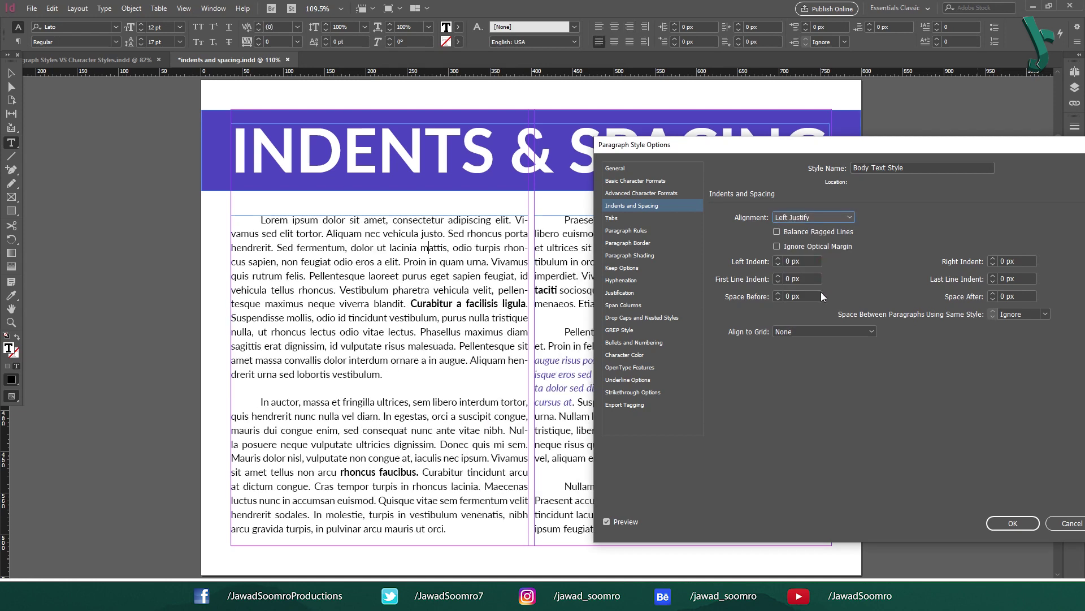
{"action": "left_click", "coordinate": [817, 218]}
{"action": "left_click", "coordinate": [824, 279]}
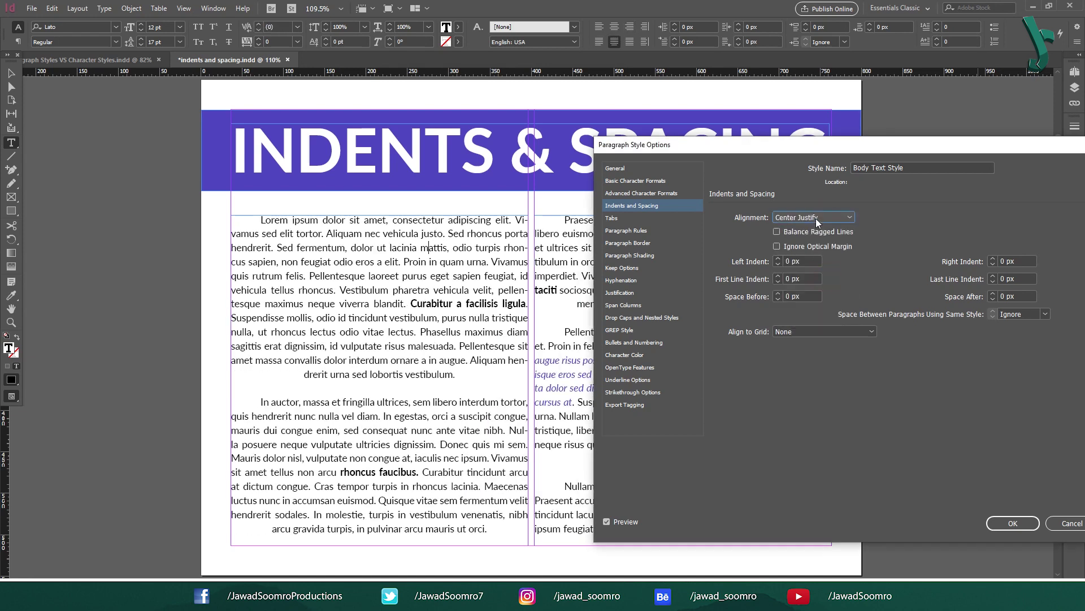
{"action": "left_click", "coordinate": [818, 219]}
{"action": "left_click", "coordinate": [826, 289]}
{"action": "left_click", "coordinate": [815, 218]}
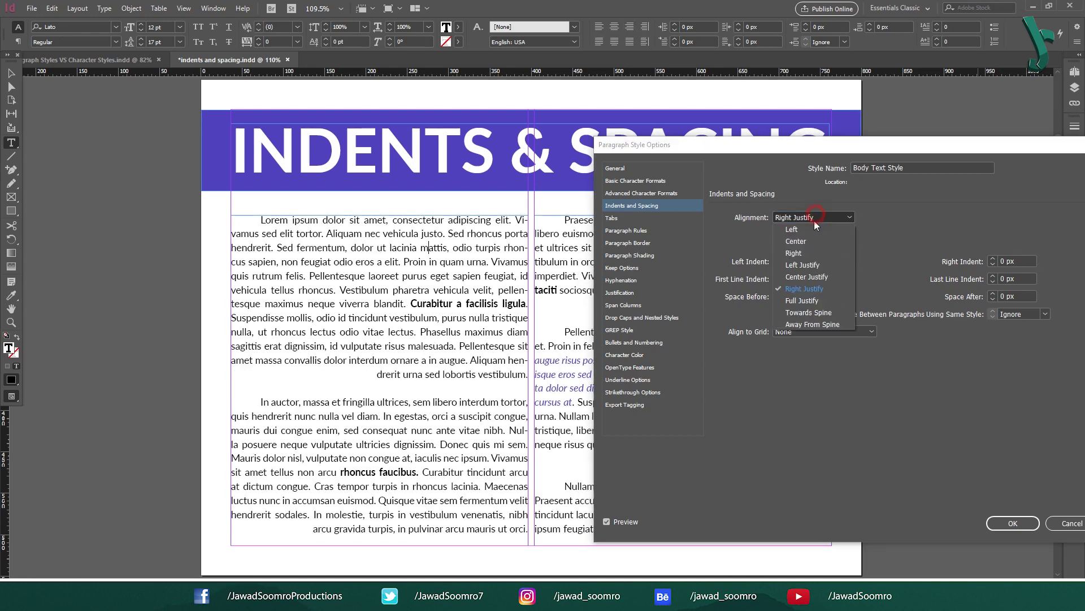
{"action": "left_click", "coordinate": [803, 300]}
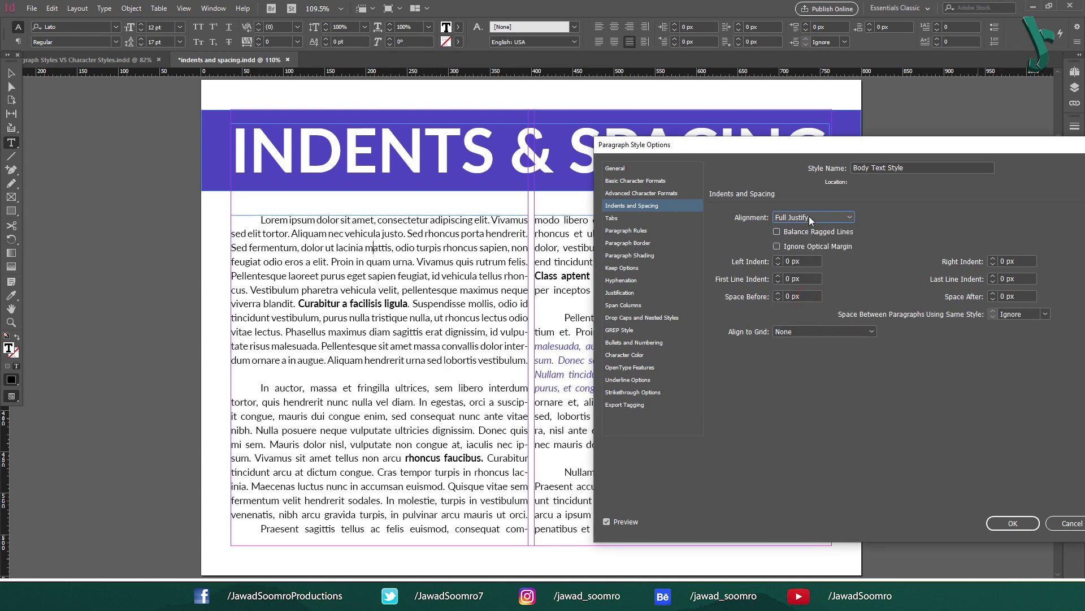
Try the Towards Spine and Away From Spine alignments on Body Text Style.
{"action": "left_click", "coordinate": [809, 217]}
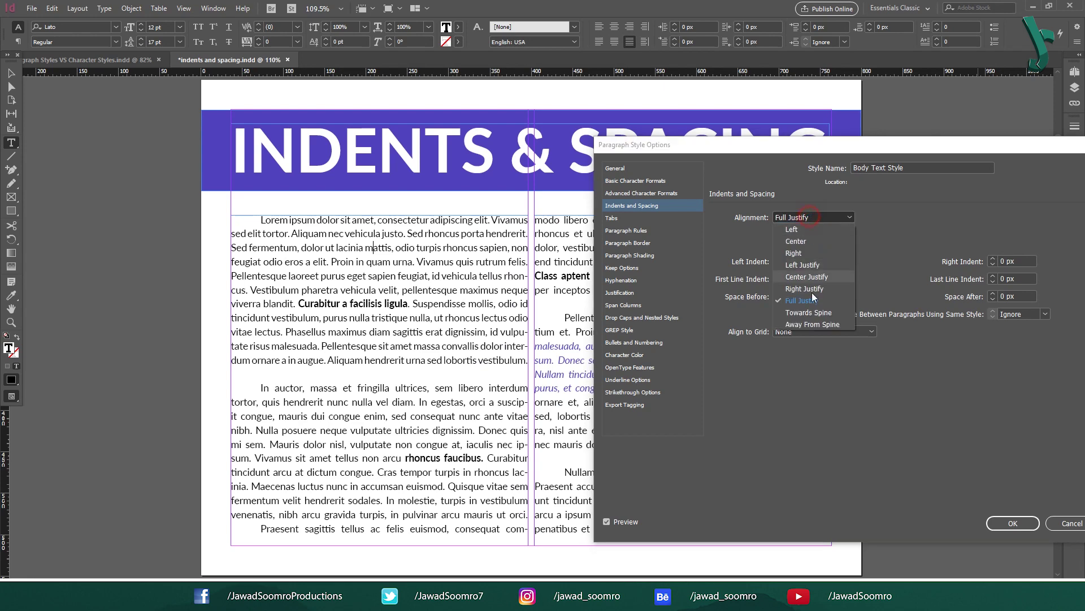
{"action": "left_click", "coordinate": [824, 312]}
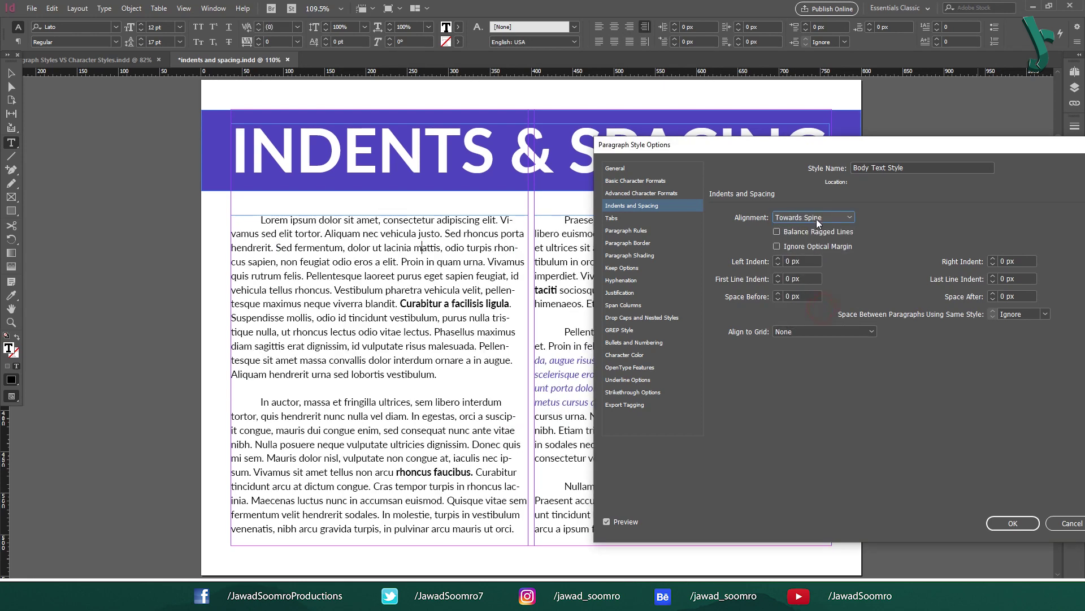
{"action": "left_click", "coordinate": [816, 219]}
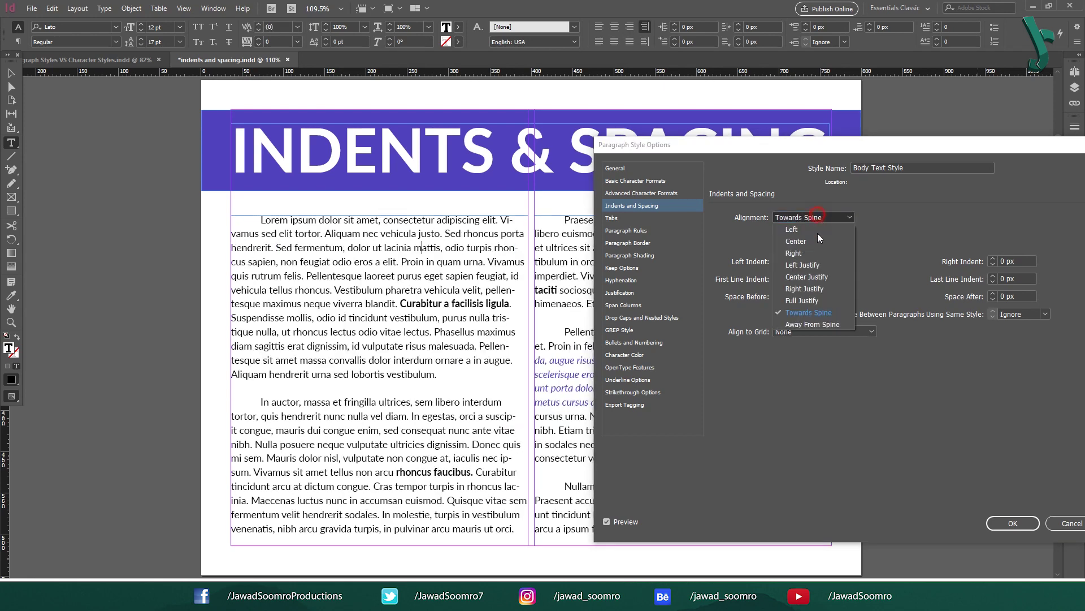
{"action": "left_click", "coordinate": [819, 325]}
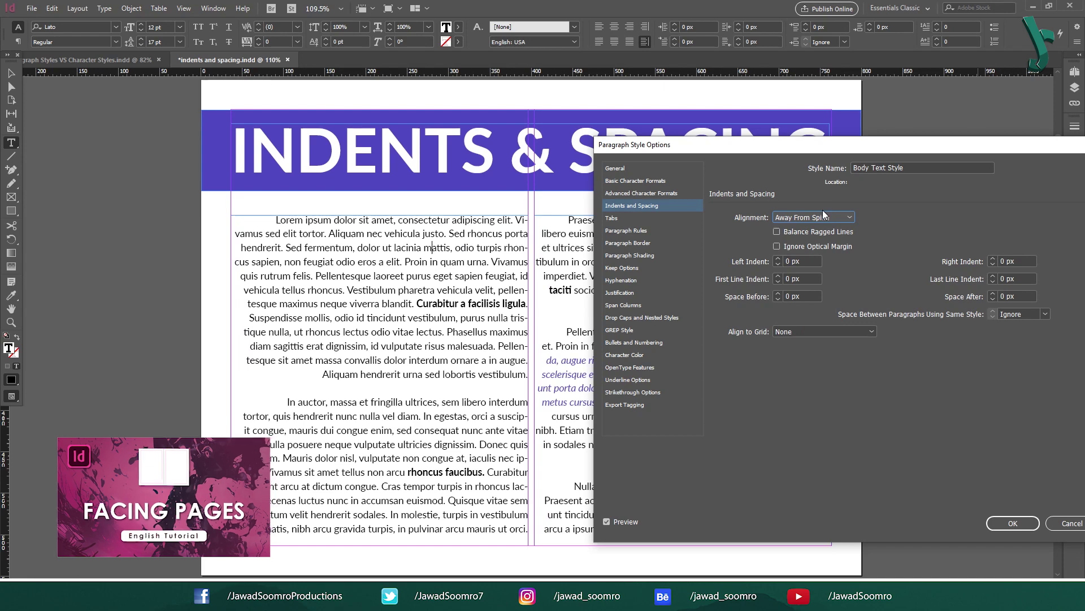
Set Body Text Style to Left alignment and toggle Balance Ragged Lines and Ignore Optical Margin on and off.
{"action": "key", "text": "Home"}
{"action": "left_click_drag", "start_coordinate": [773, 148], "coordinate": [649, 164]}
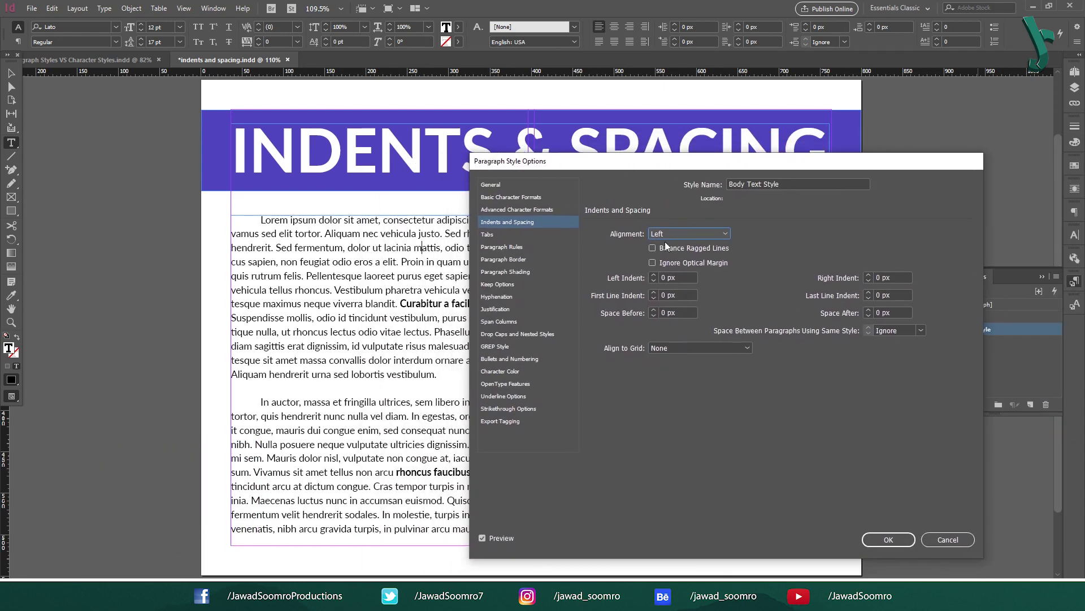
{"action": "left_click", "coordinate": [653, 247]}
{"action": "left_click", "coordinate": [695, 255]}
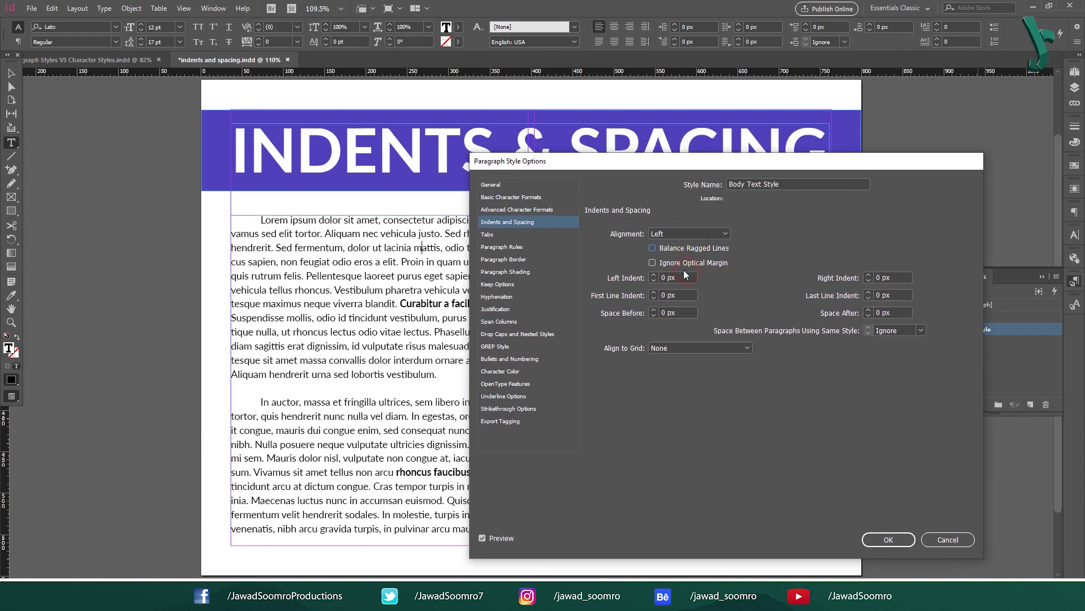
{"action": "left_click", "coordinate": [683, 263]}
{"action": "left_click", "coordinate": [682, 264]}
Set the left indent of Body Text Style to 35 px.
{"action": "left_click", "coordinate": [654, 276]}
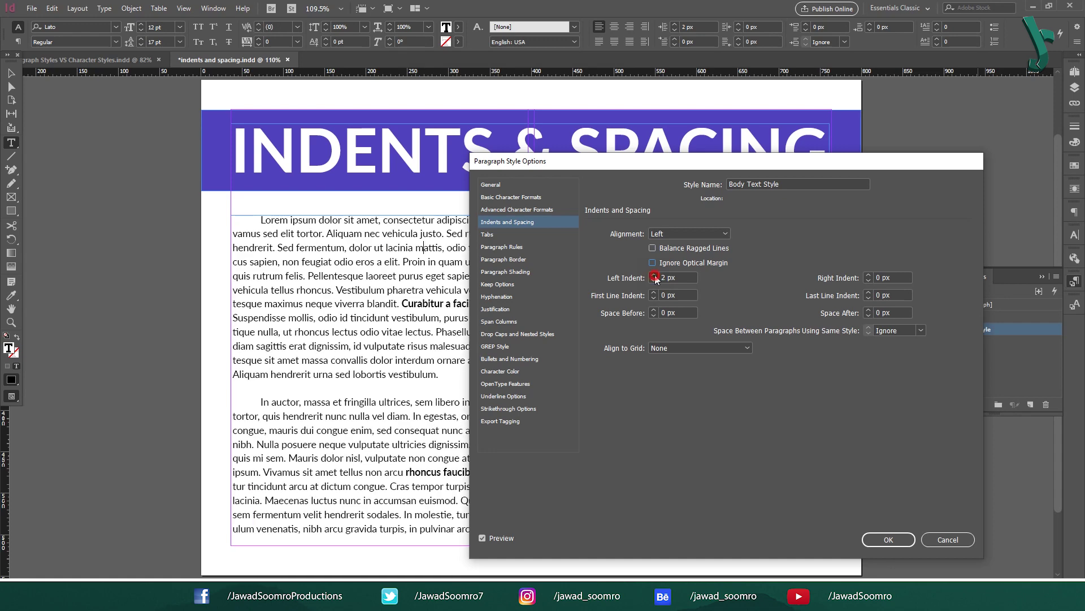
{"action": "left_click", "coordinate": [654, 275]}
{"action": "left_click", "coordinate": [654, 275]}
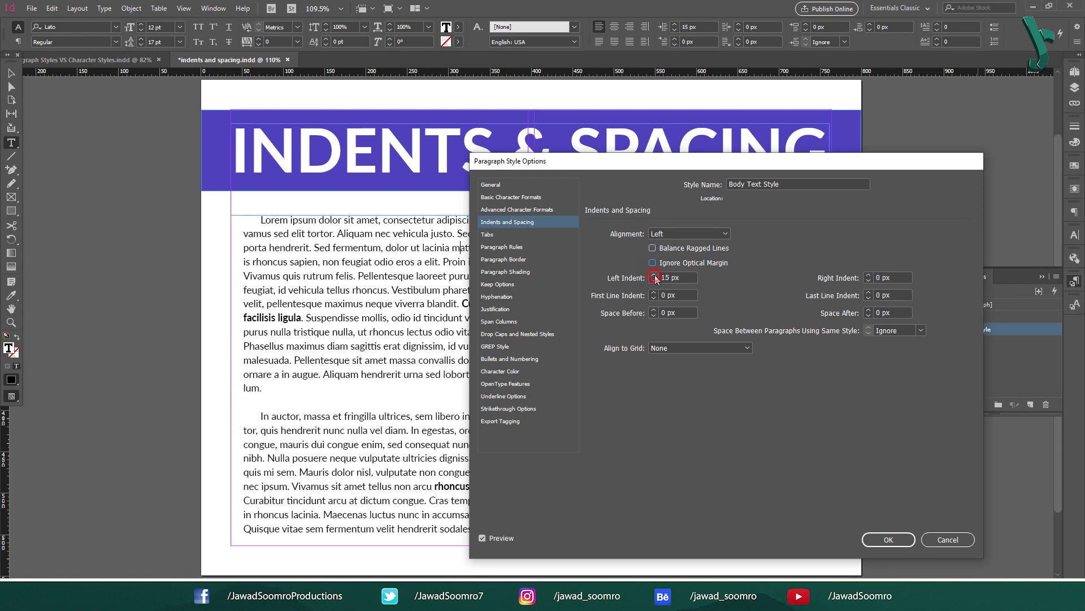
{"action": "left_click", "coordinate": [654, 275]}
{"action": "left_click", "coordinate": [654, 276]}
{"action": "left_click", "coordinate": [654, 275]}
{"action": "left_click", "coordinate": [654, 275]}
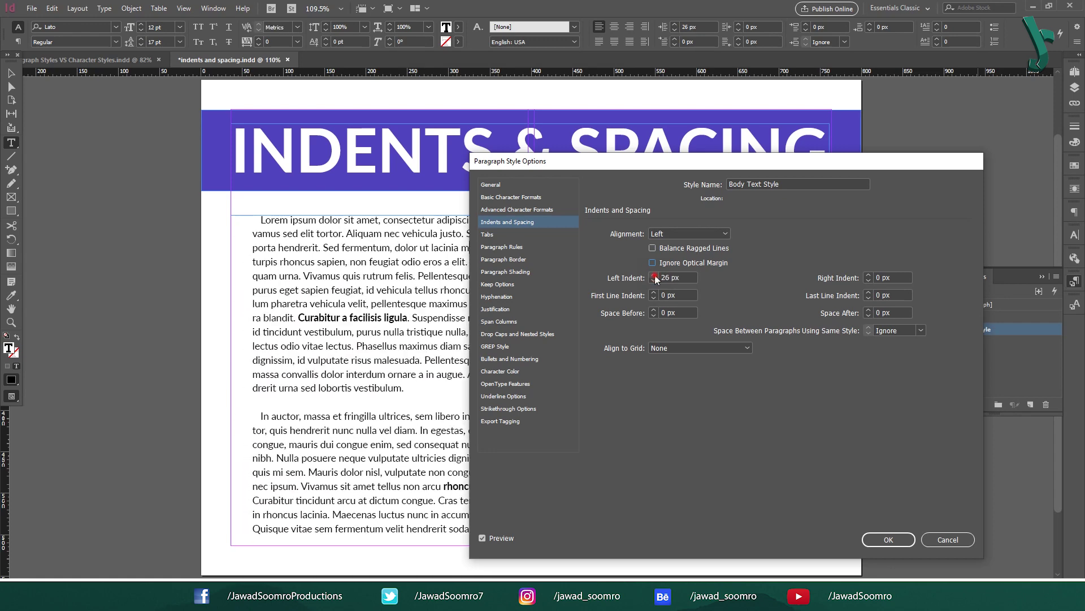
{"action": "left_click", "coordinate": [654, 275]}
{"action": "left_click", "coordinate": [654, 275]}
{"action": "left_click", "coordinate": [654, 275]}
{"action": "left_click", "coordinate": [654, 275]}
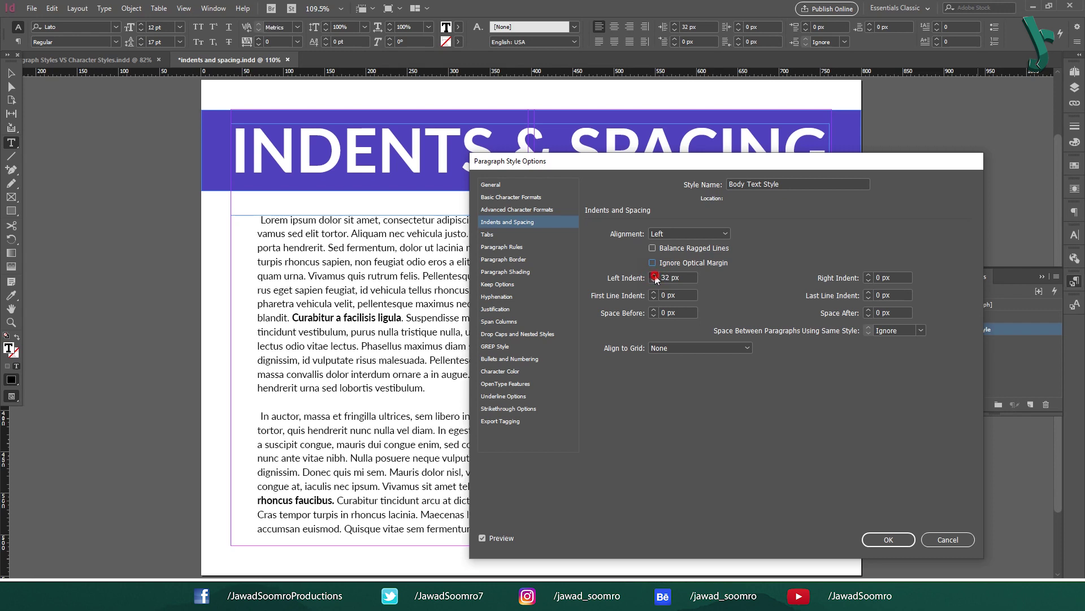
{"action": "left_click", "coordinate": [654, 275]}
{"action": "left_click", "coordinate": [654, 275]}
{"action": "left_click", "coordinate": [654, 276]}
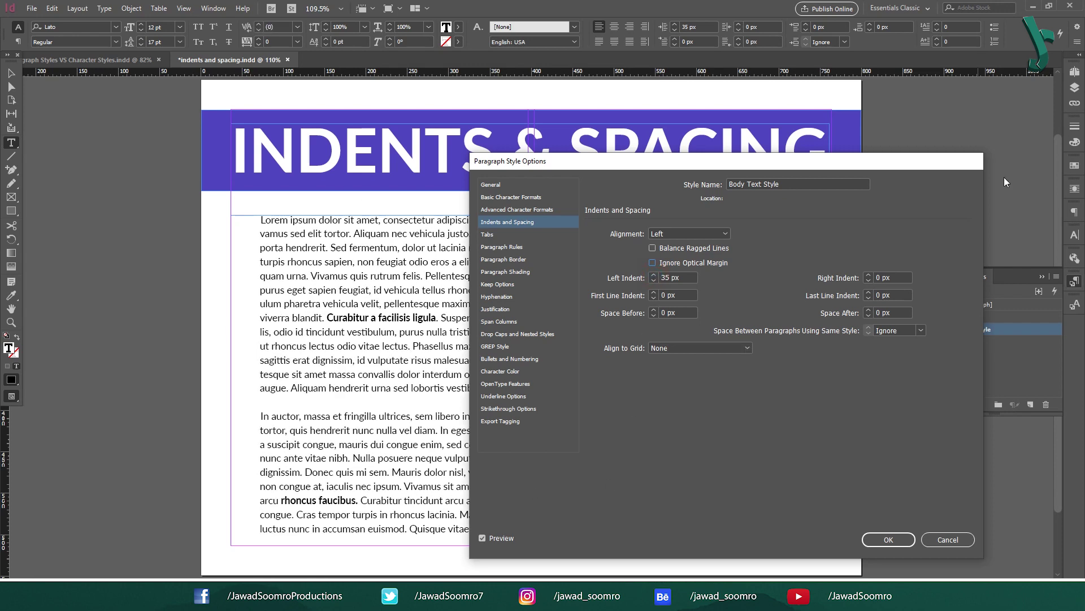
Raise the right indent of Body Text Style to 20 px, keeping the second text column in view.
{"action": "left_click_drag", "start_coordinate": [961, 162], "coordinate": [457, 157]}
{"action": "left_click", "coordinate": [365, 271]}
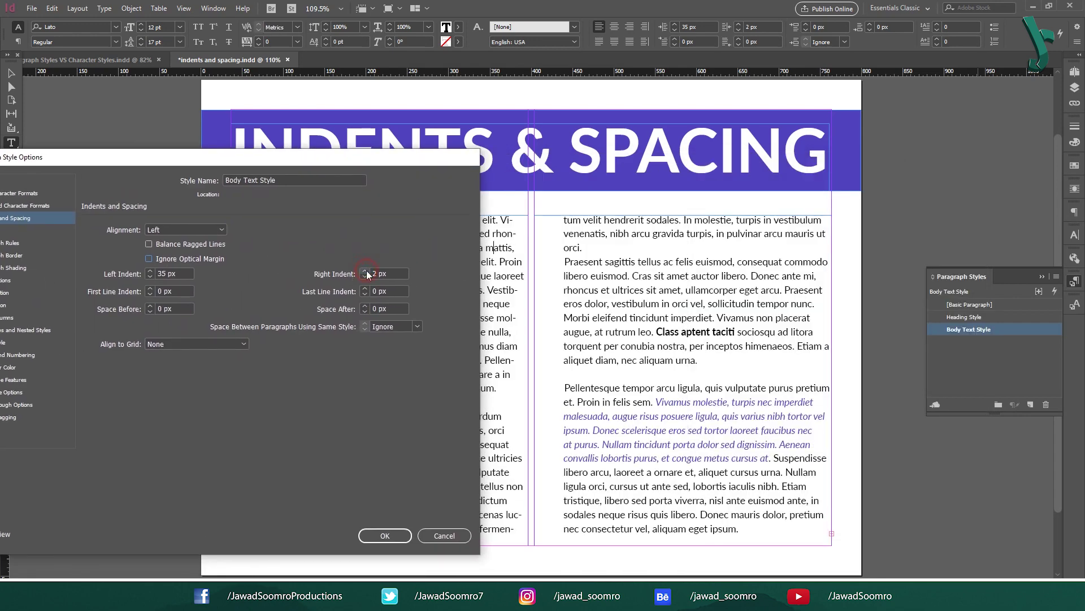
{"action": "left_click", "coordinate": [365, 272]}
{"action": "left_click", "coordinate": [365, 271]}
{"action": "left_click", "coordinate": [365, 271]}
{"action": "left_click", "coordinate": [365, 272]}
{"action": "left_click", "coordinate": [365, 271]}
{"action": "left_click", "coordinate": [365, 271]}
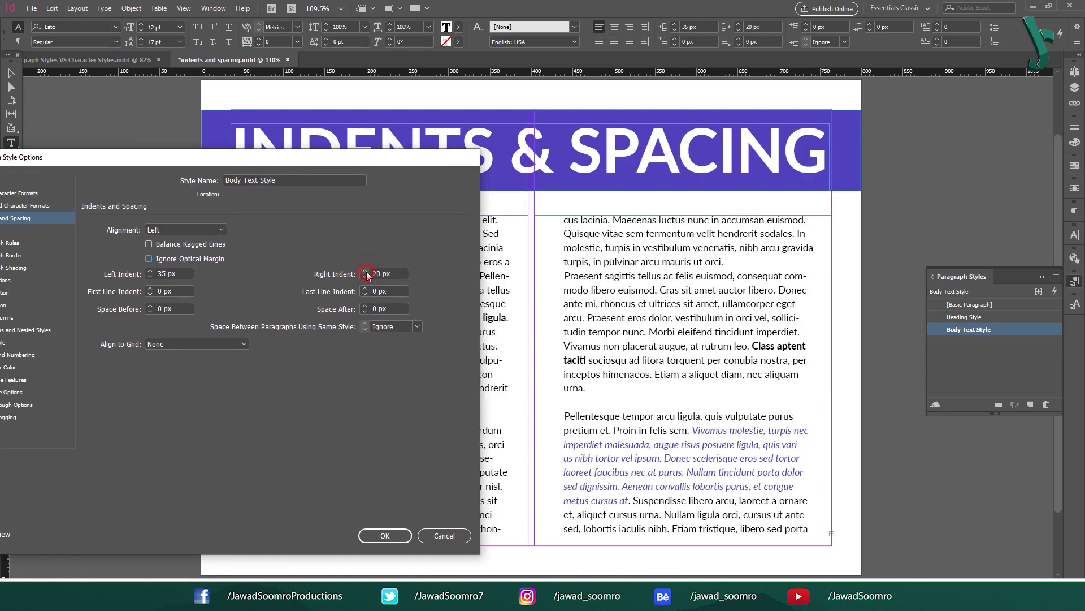
Set the alignment of Body Text Style to Left Justify and its right indent to 35 px.
{"action": "left_click", "coordinate": [186, 230]}
{"action": "left_click", "coordinate": [185, 277]}
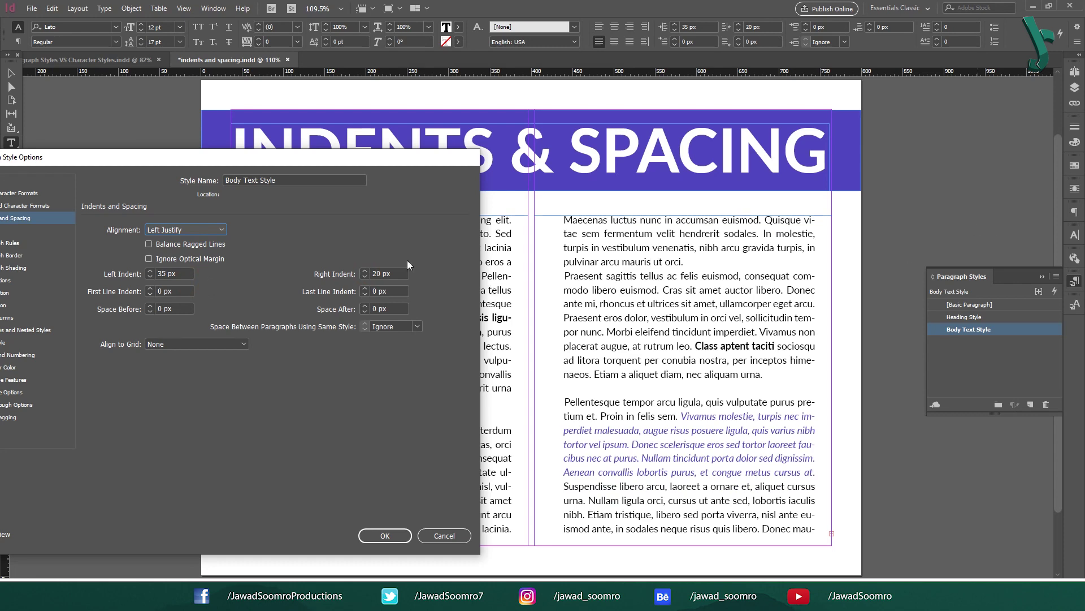
{"action": "left_click", "coordinate": [366, 271]}
{"action": "left_click", "coordinate": [365, 271]}
{"action": "left_click", "coordinate": [365, 271]}
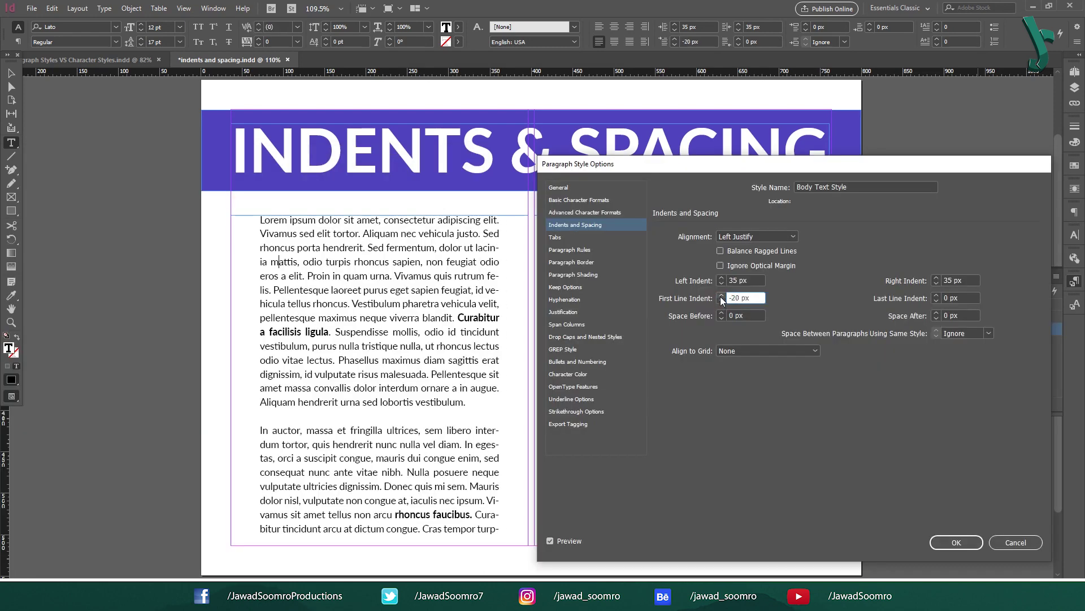
Set the first line indent of Body Text Style to 20 px and try adjusting the last line indent.
{"action": "left_click", "coordinate": [721, 295]}
{"action": "left_click", "coordinate": [721, 295]}
{"action": "left_click", "coordinate": [720, 295]}
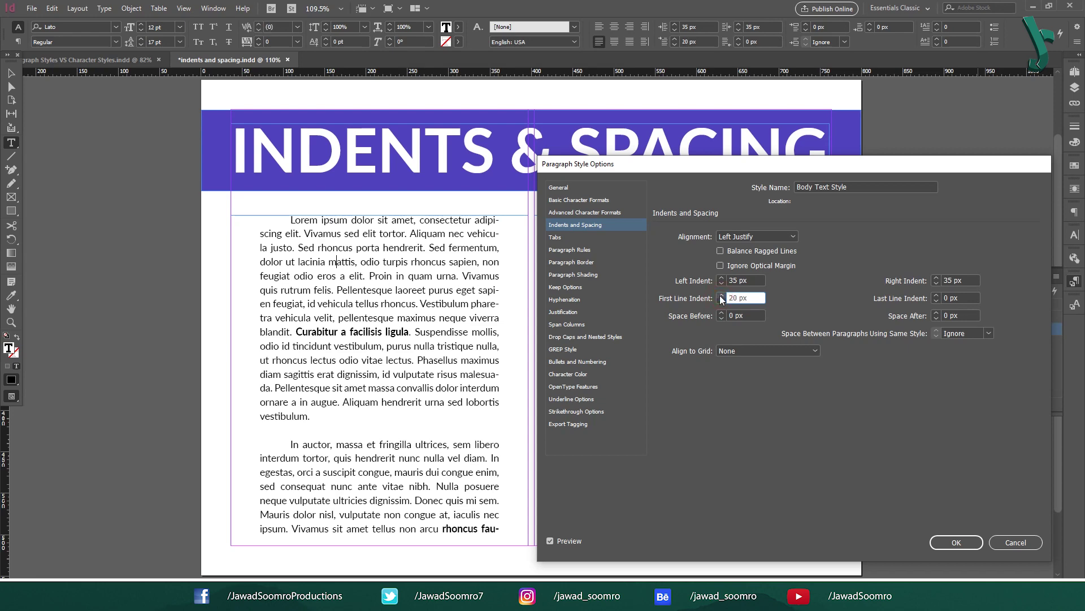
{"action": "left_click_drag", "start_coordinate": [886, 165], "coordinate": [413, 154]}
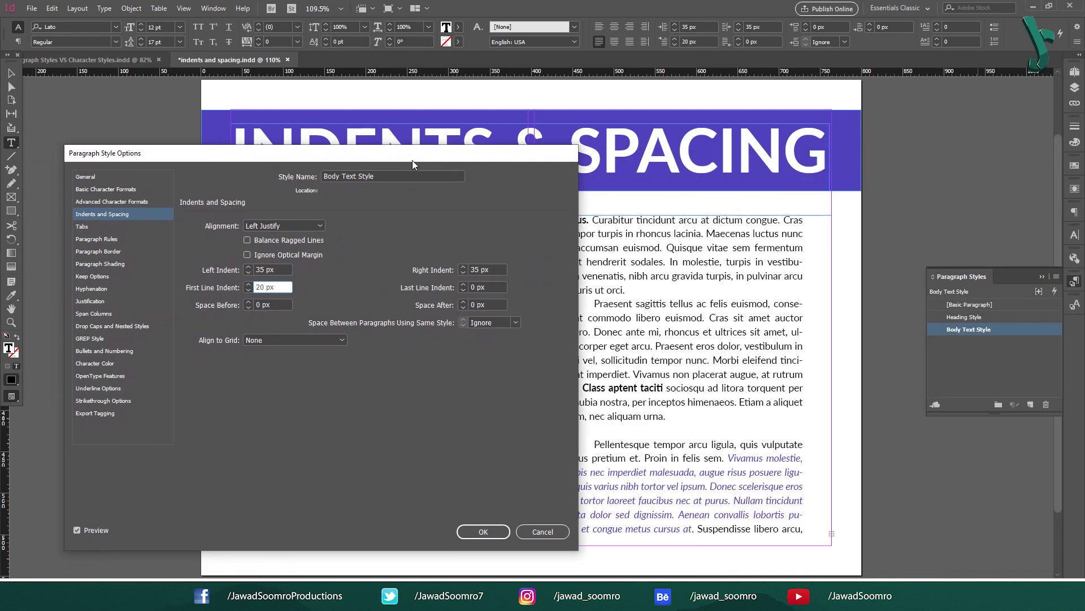
{"action": "left_click", "coordinate": [464, 286]}
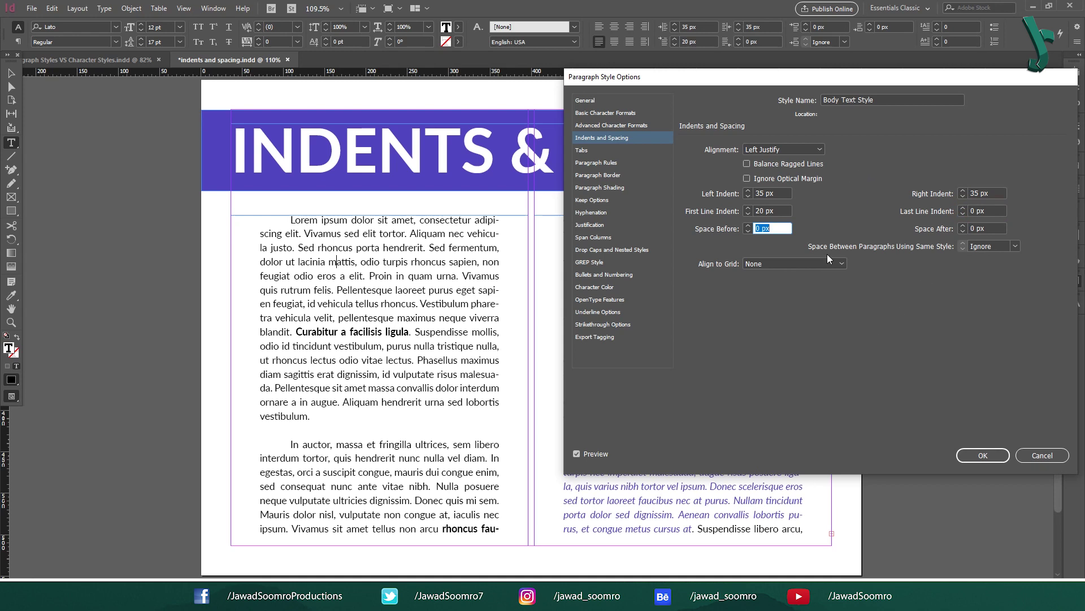
Try a Space Before of 10 px for Body Text Style, keeping the second text column in view.
{"action": "left_click", "coordinate": [786, 229]}
{"action": "left_click", "coordinate": [748, 225]}
{"action": "left_click", "coordinate": [749, 225]}
{"action": "left_click", "coordinate": [749, 225]}
{"action": "left_click", "coordinate": [749, 225]}
{"action": "left_click", "coordinate": [748, 225]}
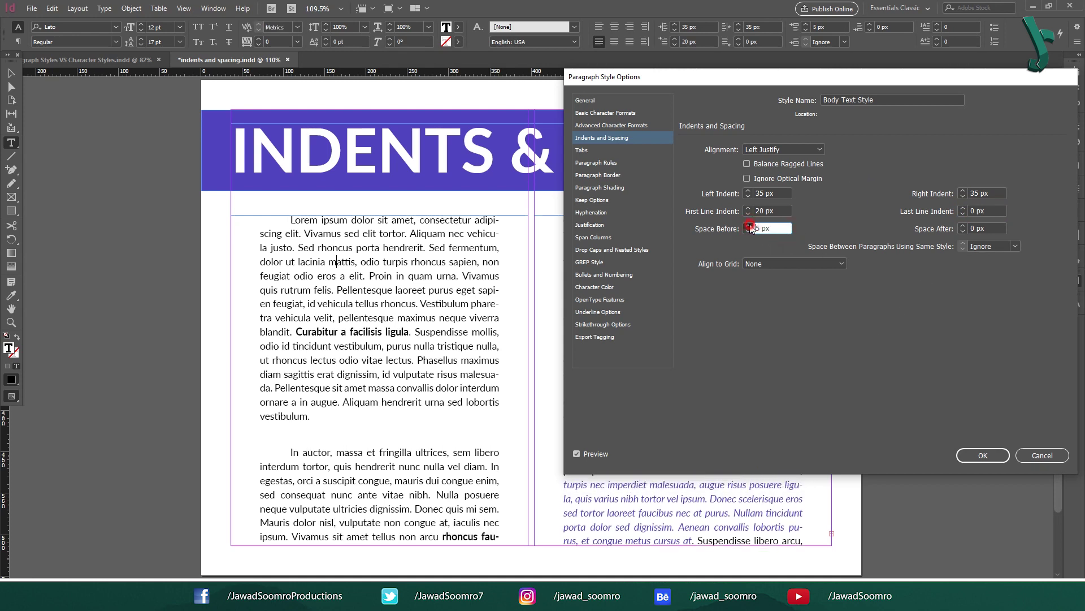
{"action": "left_click", "coordinate": [749, 225]}
{"action": "left_click_drag", "start_coordinate": [856, 84], "coordinate": [216, 129]}
{"action": "key", "text": "Up"}
{"action": "key", "text": "Up"}
{"action": "key", "text": "Up"}
{"action": "key", "text": "Up"}
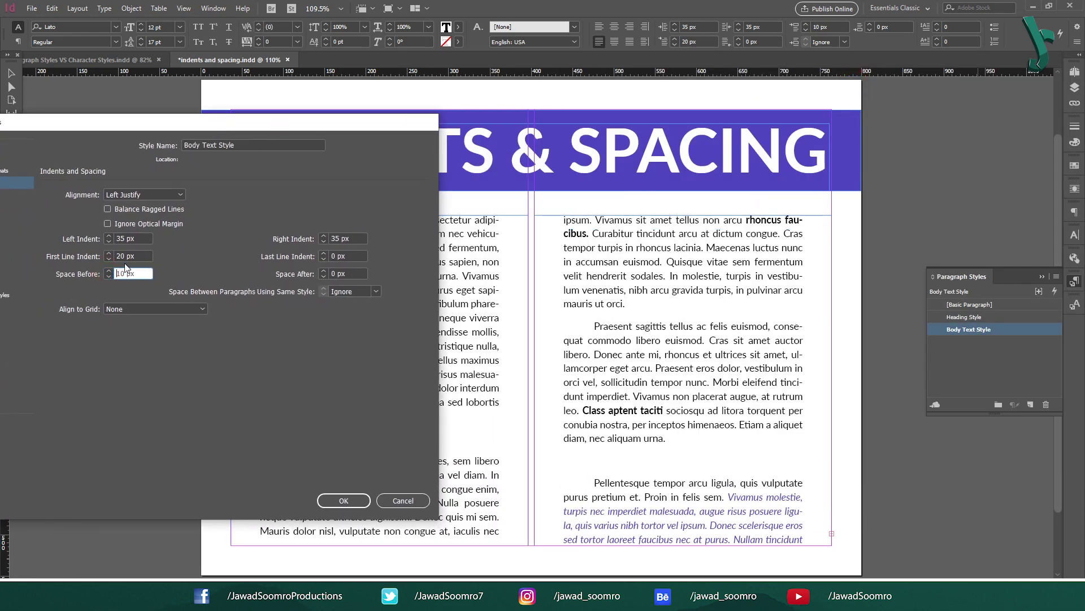
Reset the Space Before of Body Text Style to 0 px.
{"action": "double_click", "coordinate": [126, 270]}
{"action": "type", "text": "0"}
{"action": "key", "text": "Tab"}
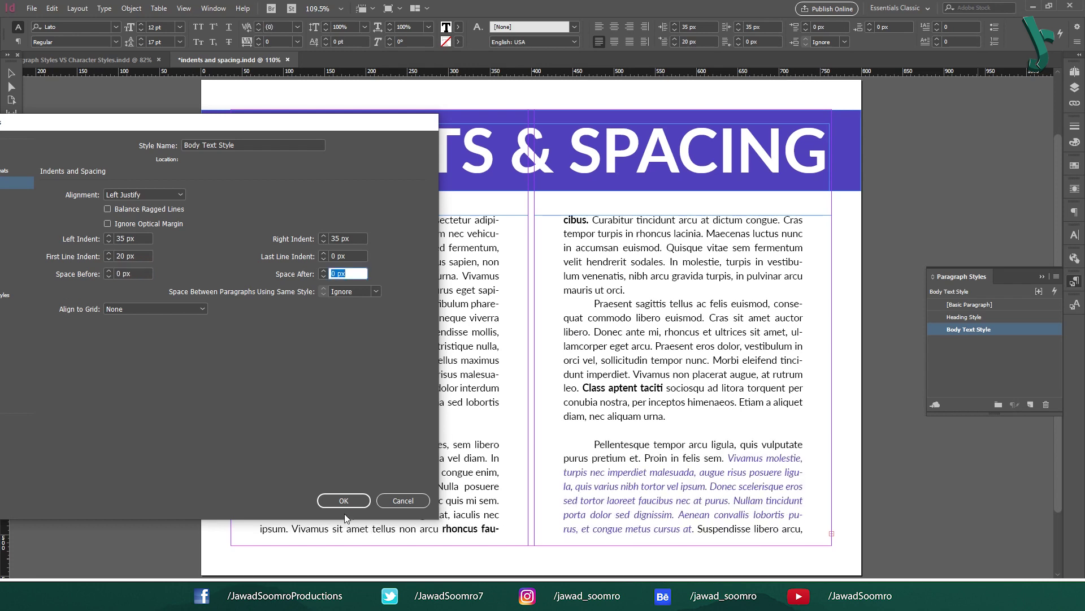
Try a Space After of 12 px for Body Text Style and reset it to 0 px.
{"action": "left_click", "coordinate": [323, 271]}
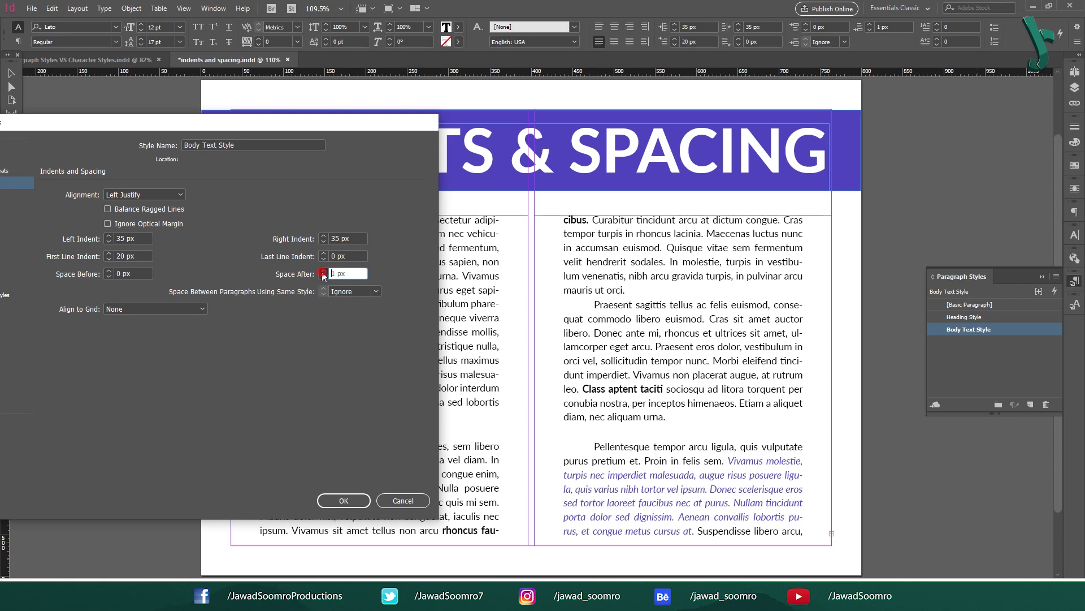
{"action": "left_click", "coordinate": [323, 271]}
{"action": "left_click", "coordinate": [323, 270]}
{"action": "left_click", "coordinate": [323, 271]}
{"action": "left_click", "coordinate": [323, 271]}
{"action": "left_click", "coordinate": [324, 270]}
{"action": "left_click", "coordinate": [324, 271]}
{"action": "left_click", "coordinate": [323, 270]}
{"action": "left_click", "coordinate": [323, 271]}
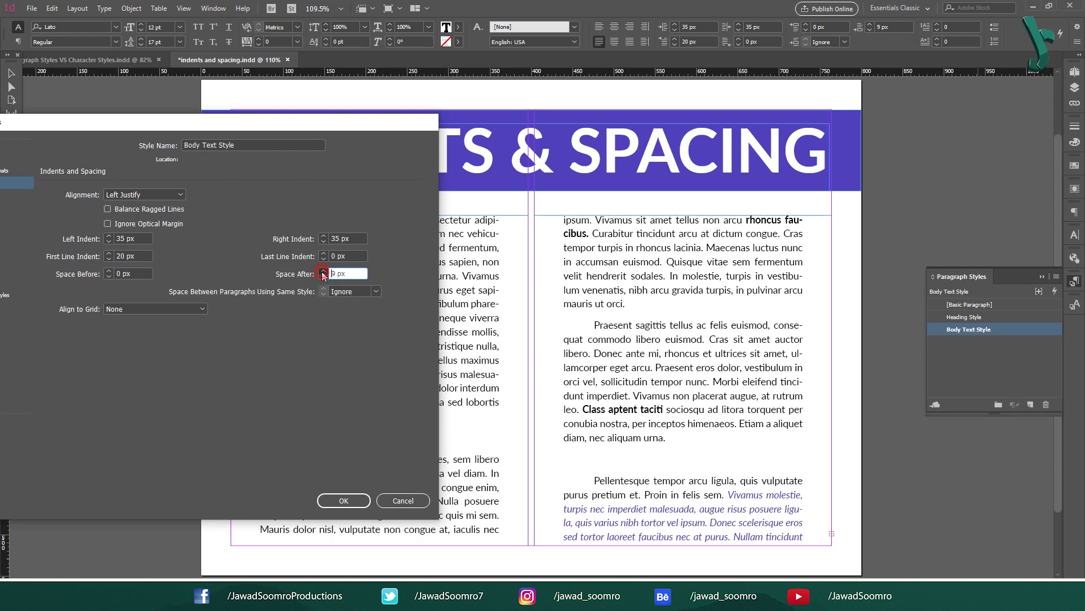
{"action": "left_click", "coordinate": [324, 271]}
{"action": "left_click", "coordinate": [324, 271]}
{"action": "left_click", "coordinate": [323, 271]}
{"action": "left_click_drag", "start_coordinate": [300, 118], "coordinate": [972, 46]}
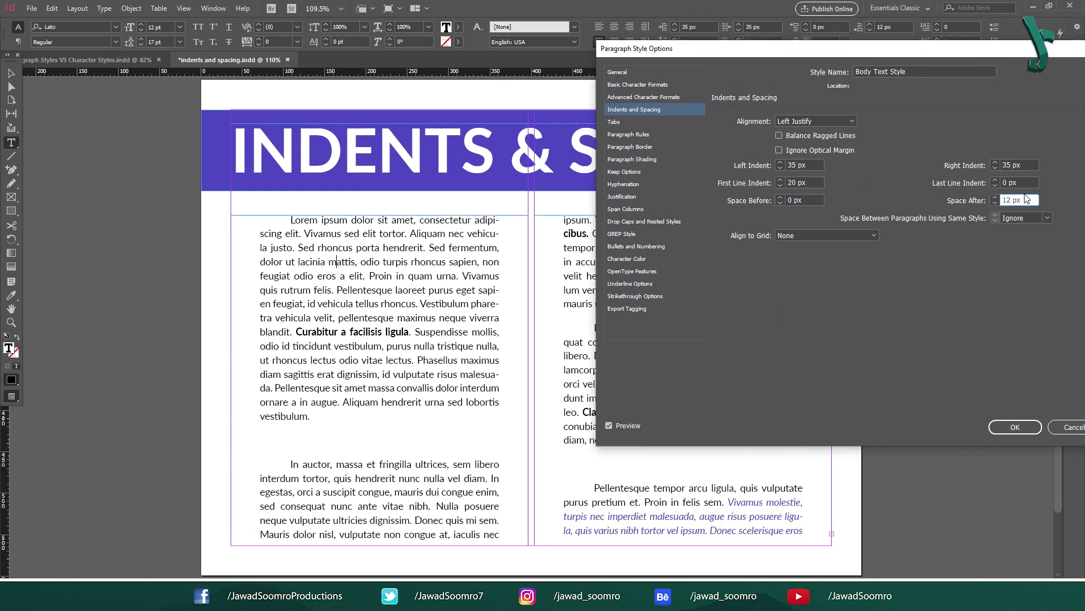
{"action": "key", "text": "Delete"}
Set both the Space Before and the Space After of Body Text Style to 12 in.
{"action": "triple_click", "coordinate": [797, 200]}
{"action": "type", "text": "12in"}
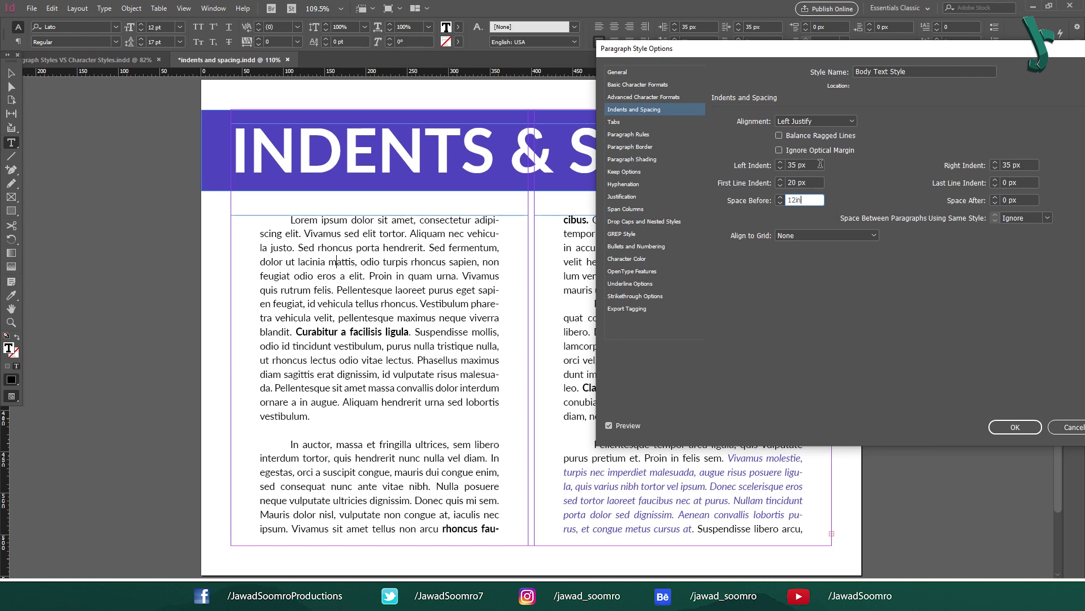
{"action": "key", "text": "Tab"}
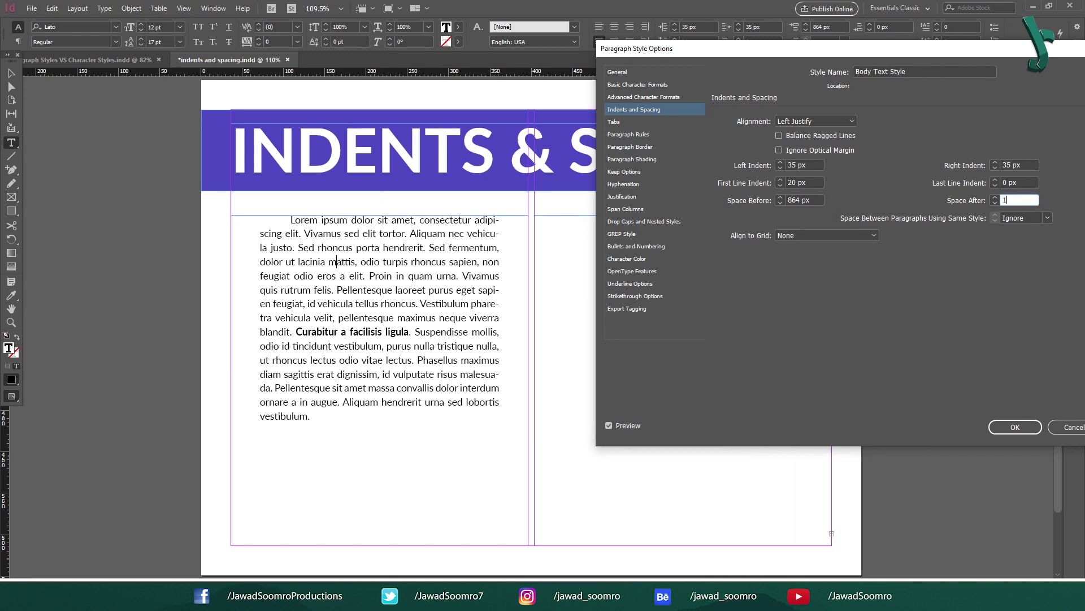
{"action": "type", "text": "12in"}
{"action": "key", "text": "Tab"}
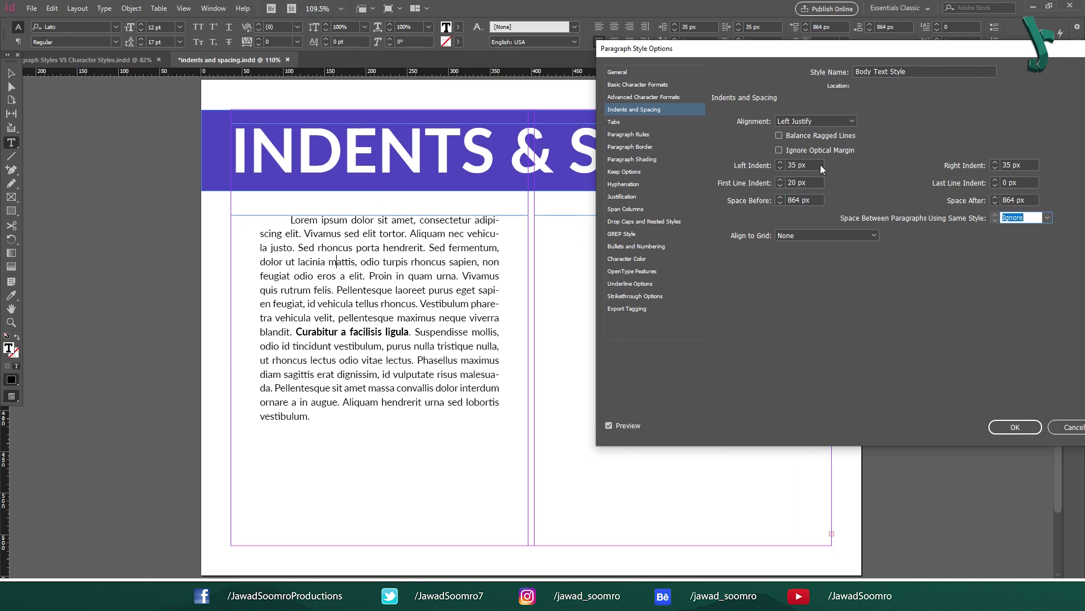
Reset the Space Before and Space After of Body Text Style to 0 px.
{"action": "triple_click", "coordinate": [820, 201]}
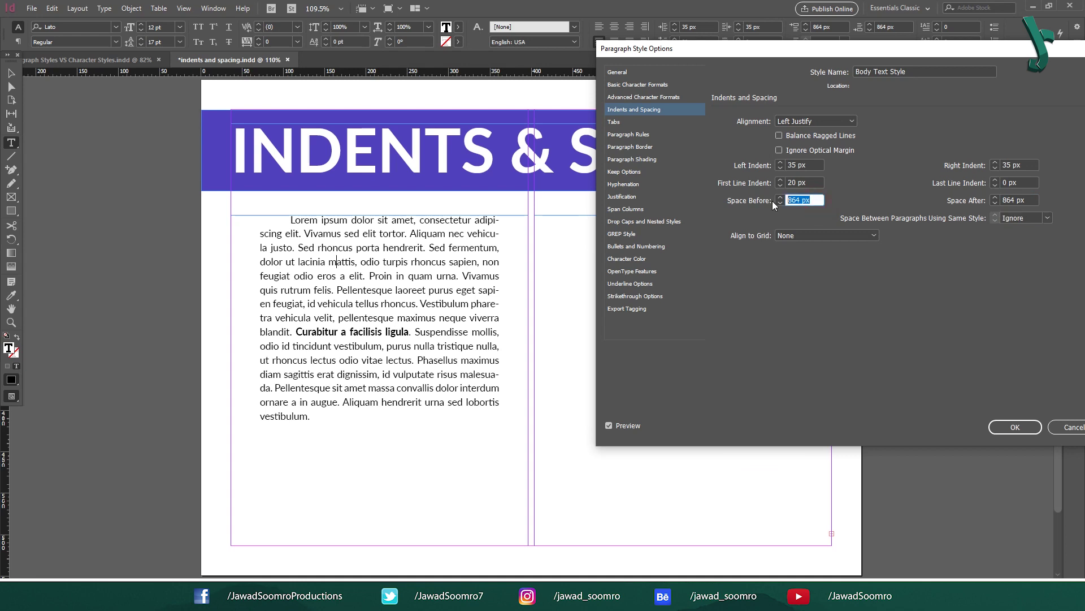
{"action": "type", "text": "10"}
{"action": "key", "text": "Tab"}
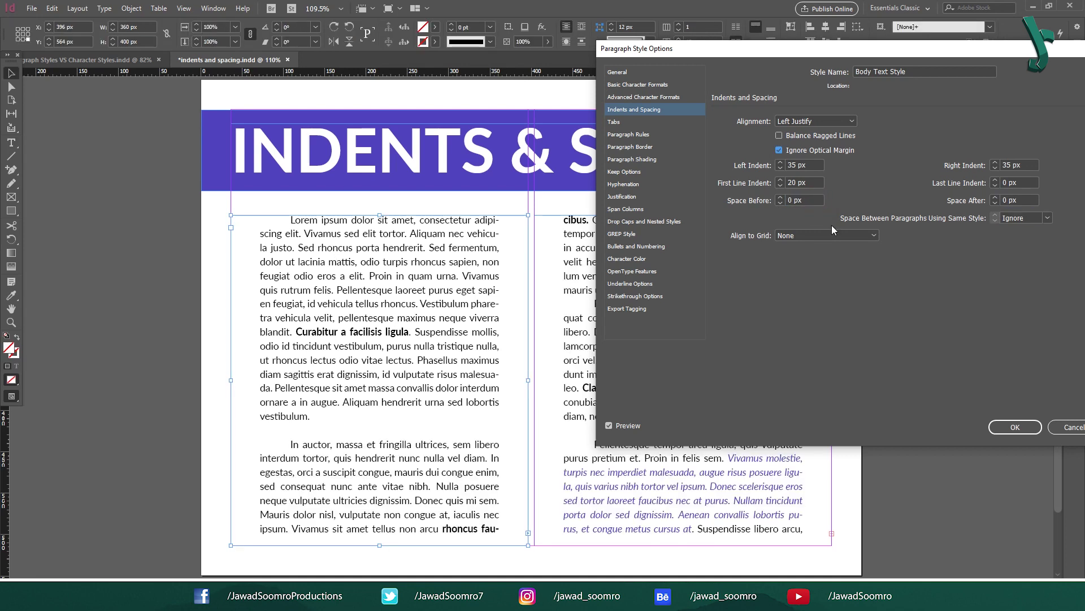
Try Align to Grid with All Lines and with First Line Only for Body Text Style, and return it to None.
{"action": "left_click", "coordinate": [848, 235]}
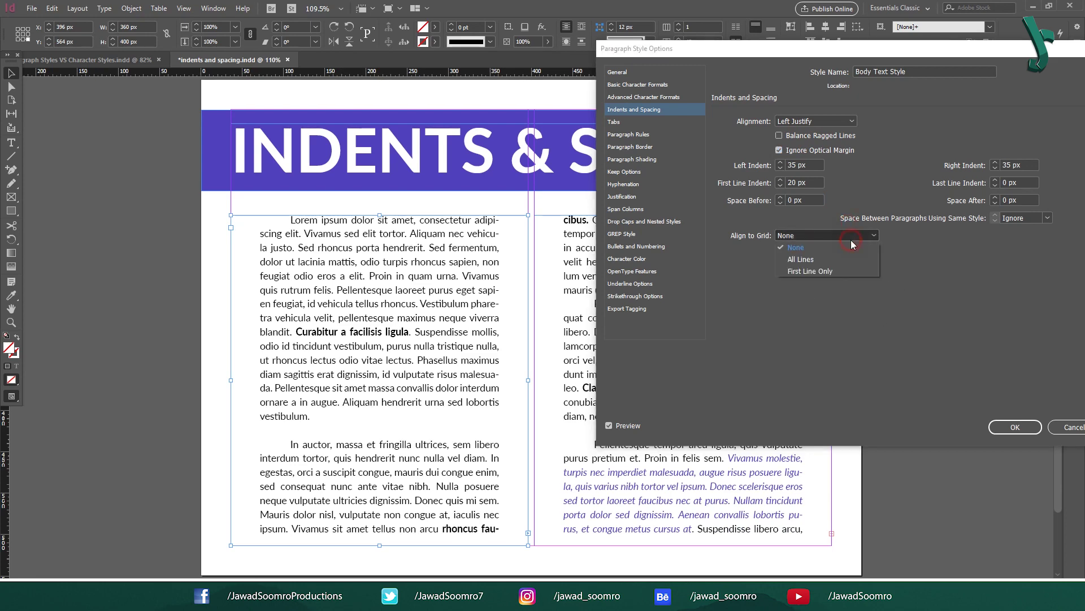
{"action": "left_click", "coordinate": [821, 260]}
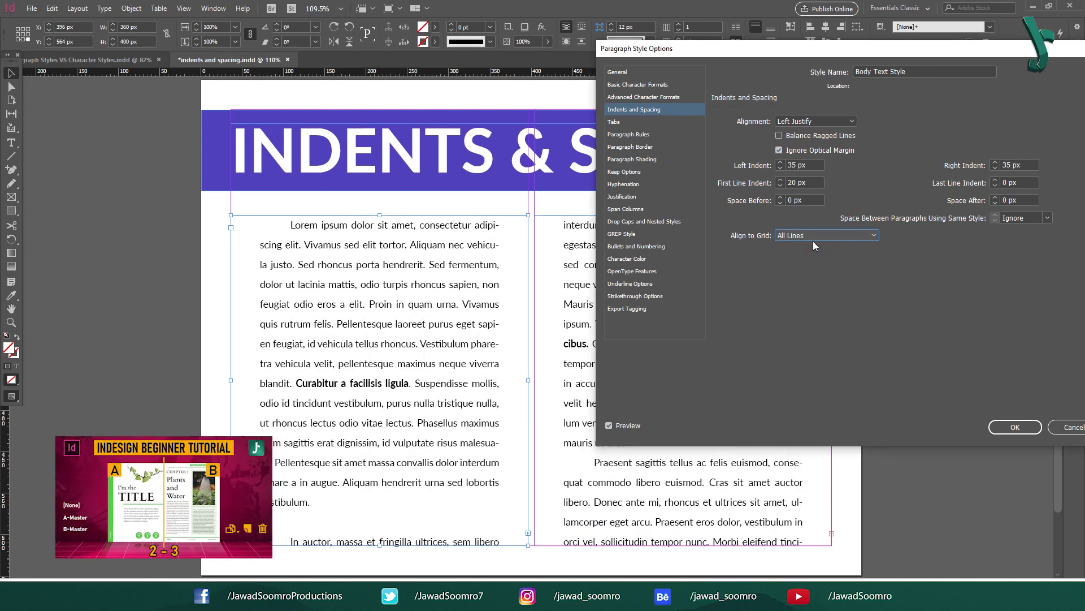
{"action": "left_click", "coordinate": [819, 235]}
{"action": "left_click", "coordinate": [820, 271]}
{"action": "left_click", "coordinate": [808, 236]}
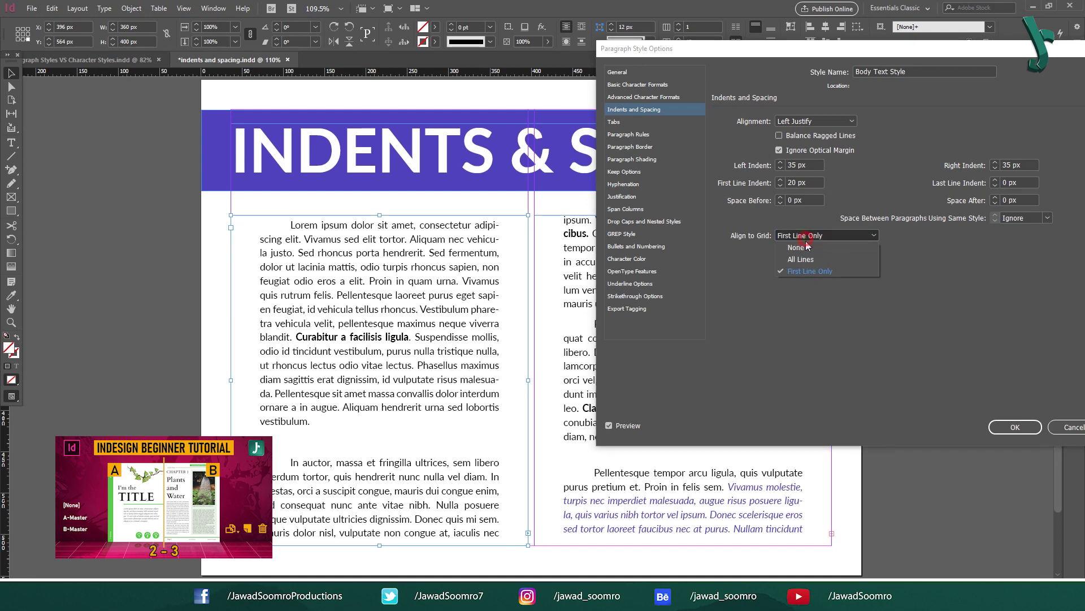
{"action": "left_click", "coordinate": [808, 246]}
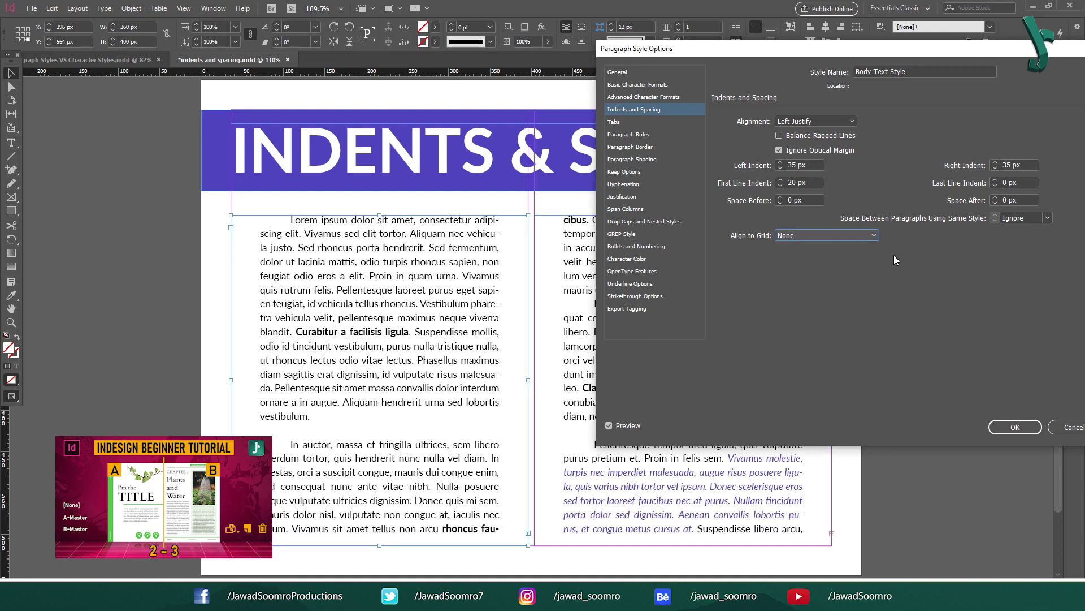
{"action": "left_click_drag", "start_coordinate": [902, 52], "coordinate": [600, 136]}
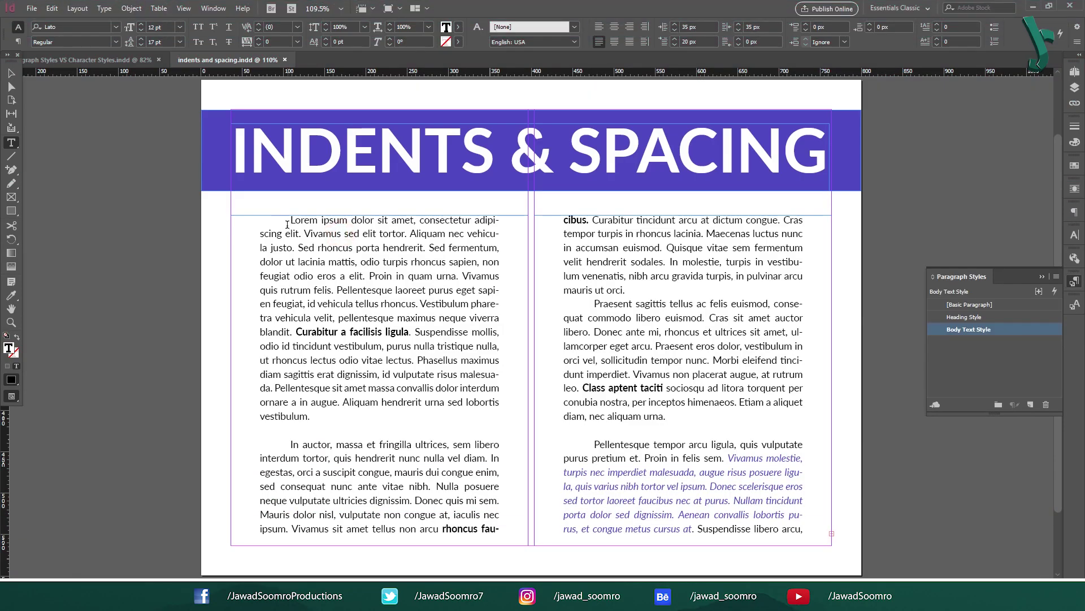
Delete the manual tabs at the start of the "Lorem ipsum" and "In auctor" paragraphs.
{"action": "left_click", "coordinate": [288, 221]}
{"action": "key", "text": "BackSpace"}
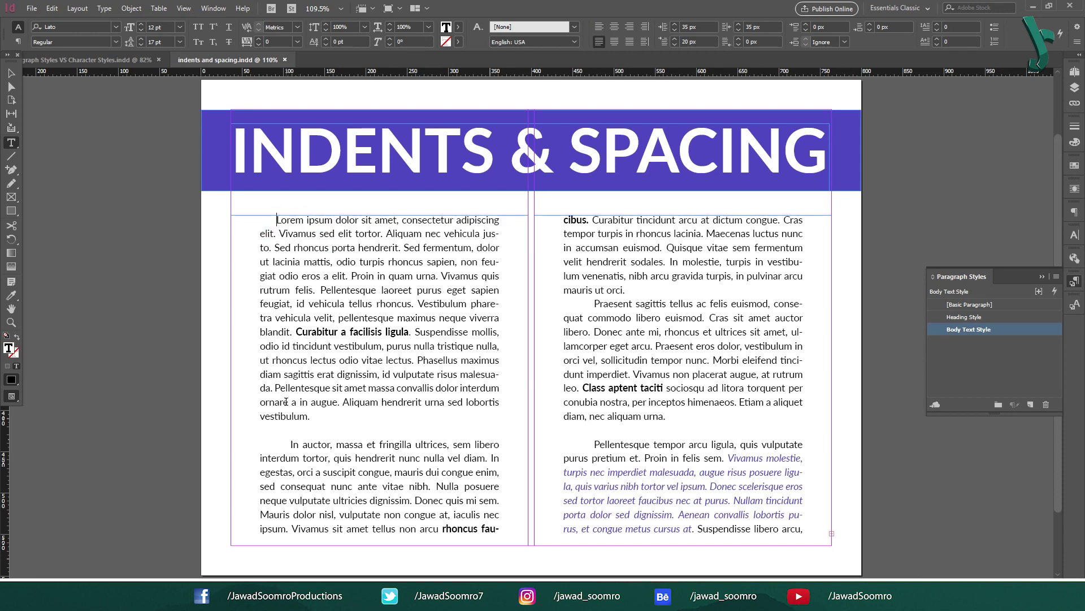
{"action": "key", "text": "BackSpace"}
{"action": "key", "text": "BackSpace"}
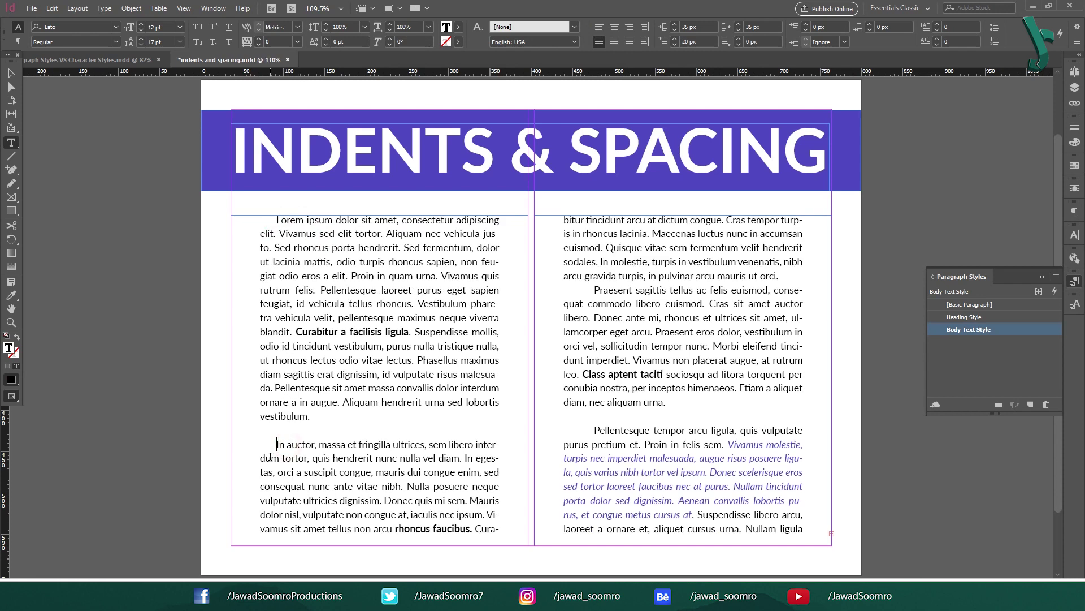
Delete the manual tab before the "Praesent sagittis" paragraph, insert a blank line above it, and deselect the text.
{"action": "key", "text": "Return"}
{"action": "key", "text": "BackSpace"}
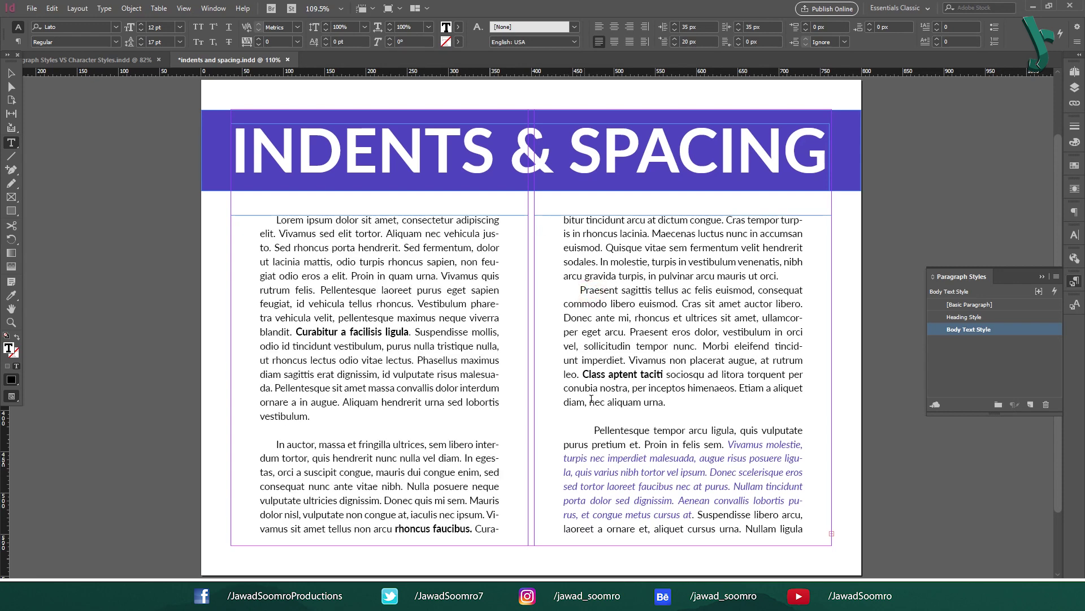
{"action": "key", "text": "Return"}
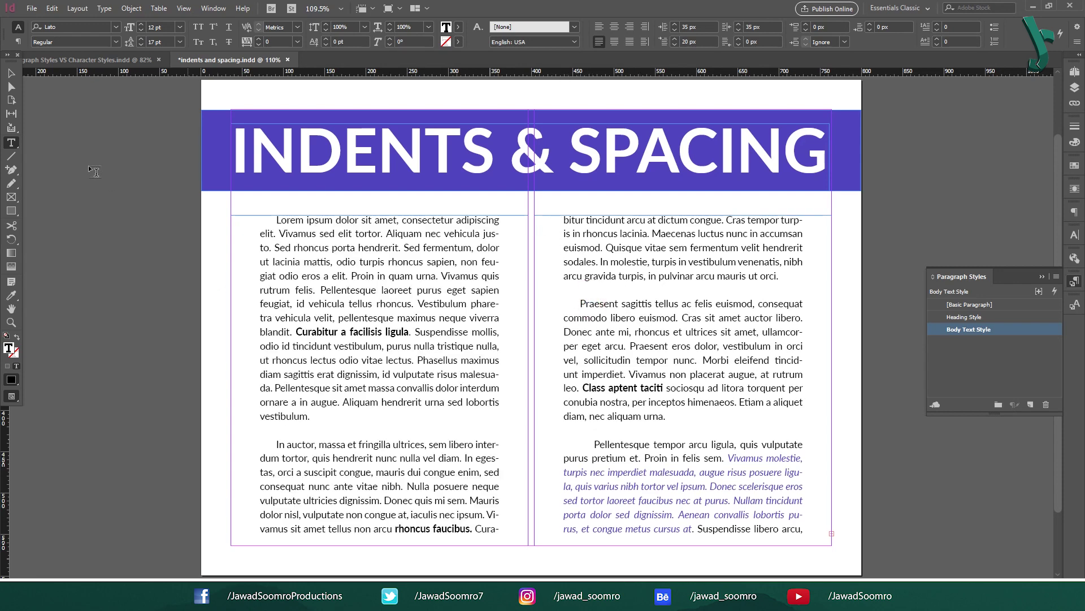
{"action": "left_click", "coordinate": [11, 73]}
{"action": "left_click", "coordinate": [125, 170]}
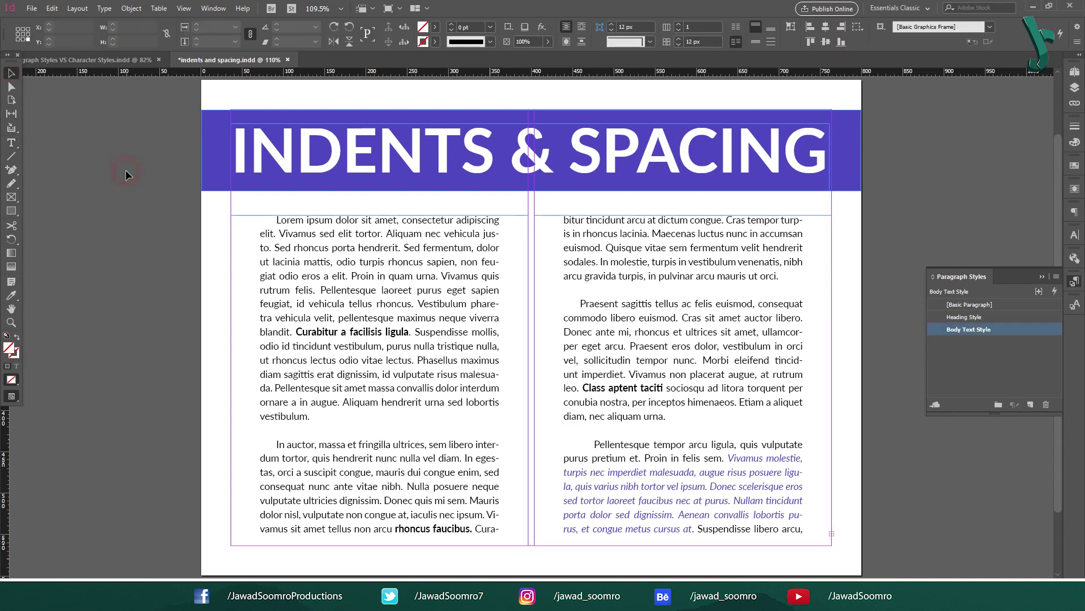
Insert an Indent to Here special character at the start of the "Praesent sagittis" paragraph.
{"action": "double_click", "coordinate": [316, 417]}
{"action": "left_click_drag", "start_coordinate": [316, 416], "coordinate": [252, 221]}
{"action": "left_click", "coordinate": [104, 8]}
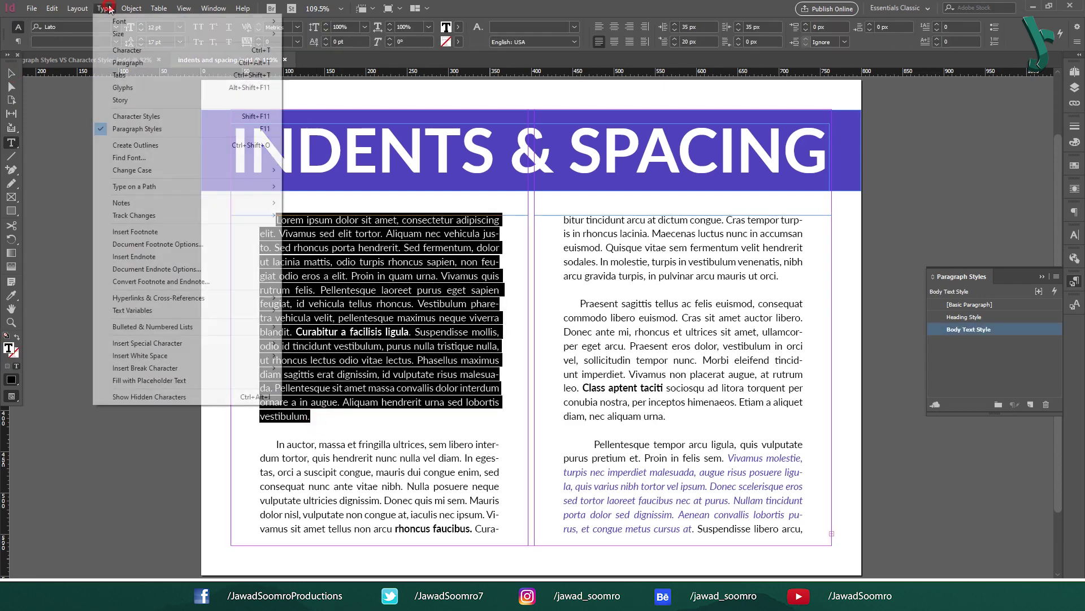
{"action": "mouse_move", "coordinate": [201, 344]}
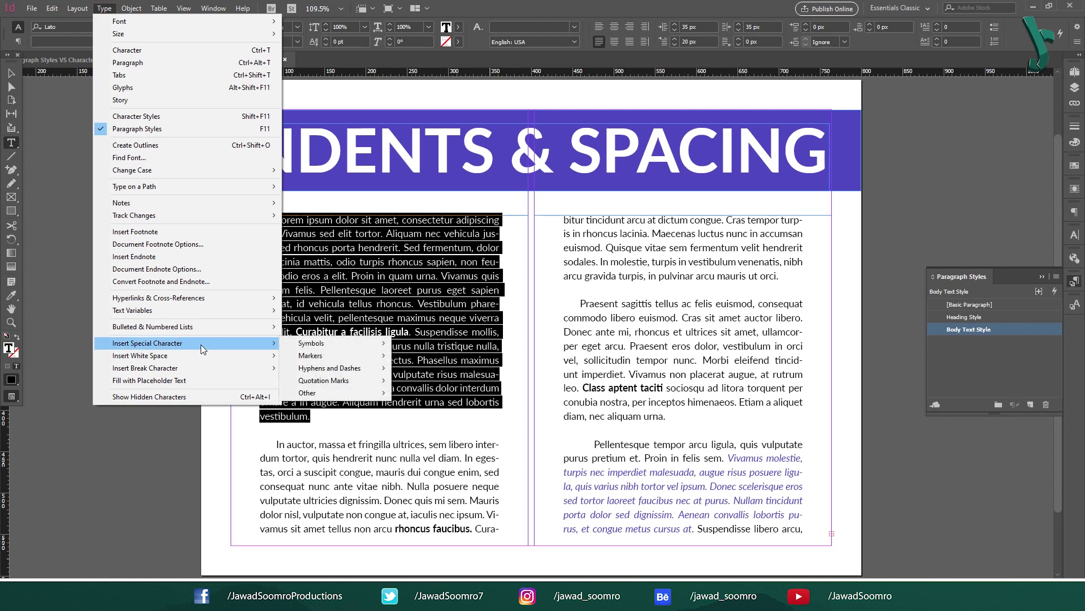
{"action": "left_click", "coordinate": [366, 393]}
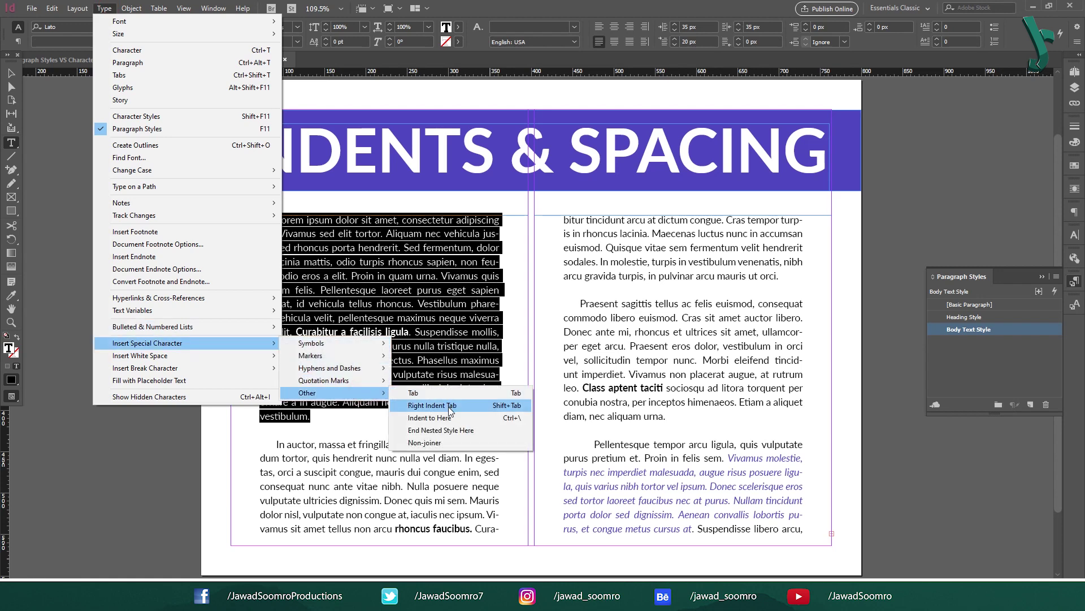
{"action": "left_click", "coordinate": [512, 423]}
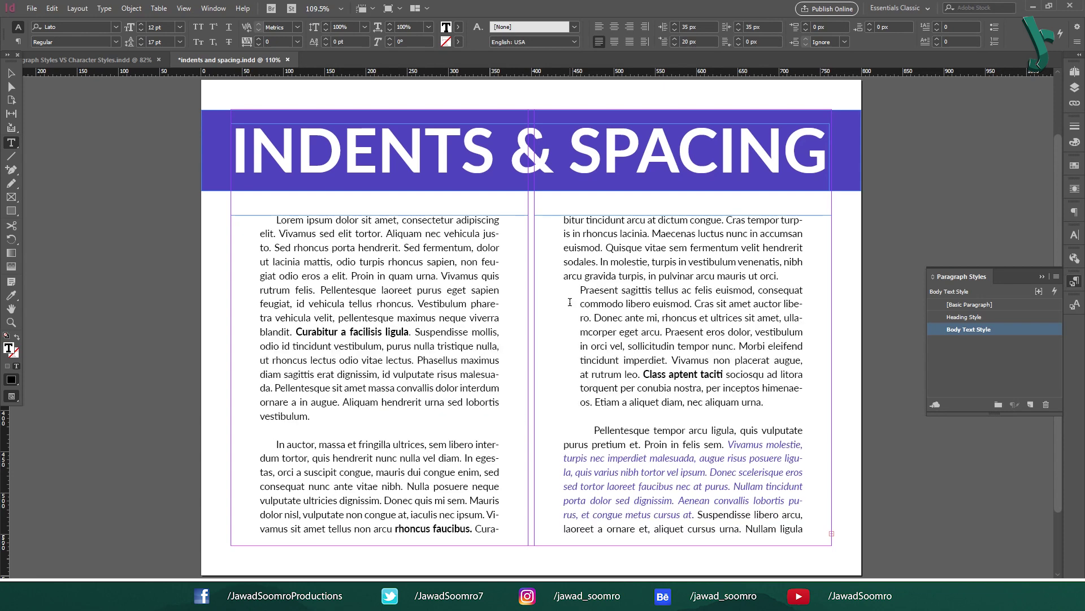
Add the sentence "This is Adobe InDesign tutorial." at the start of the indented "Praesent sagittis" paragraph.
{"action": "type", "text": "This is A"}
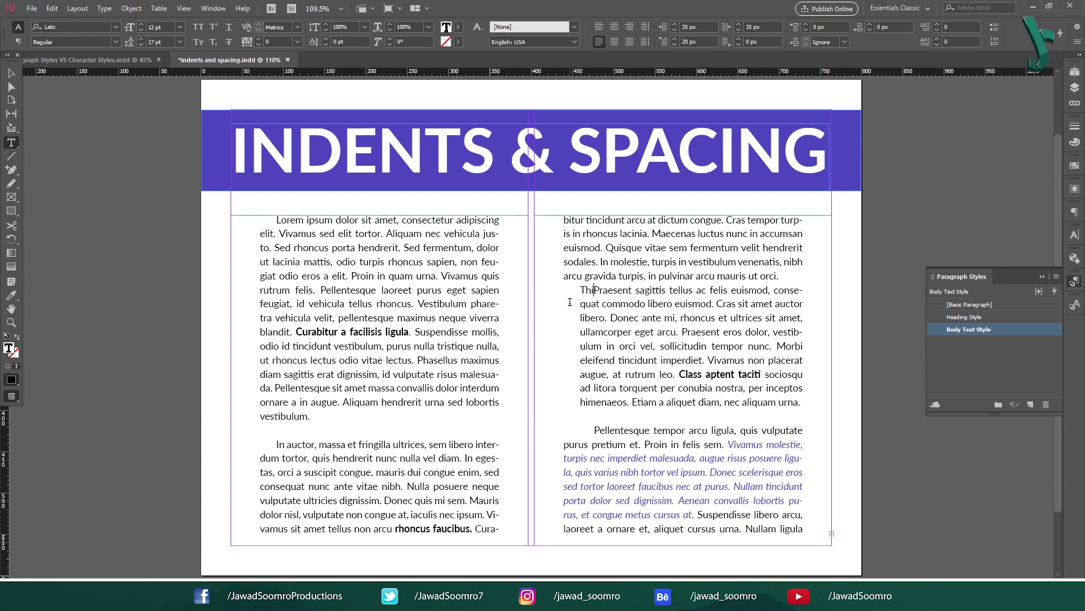
{"action": "type", "text": "dobe InDesign"}
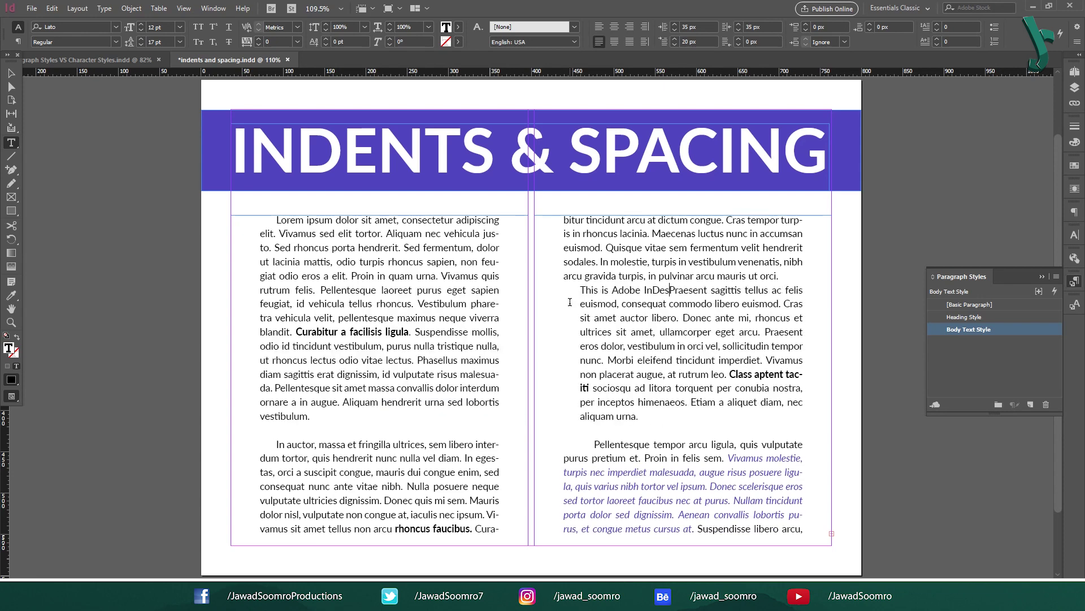
{"action": "type", "text": " tutorial."}
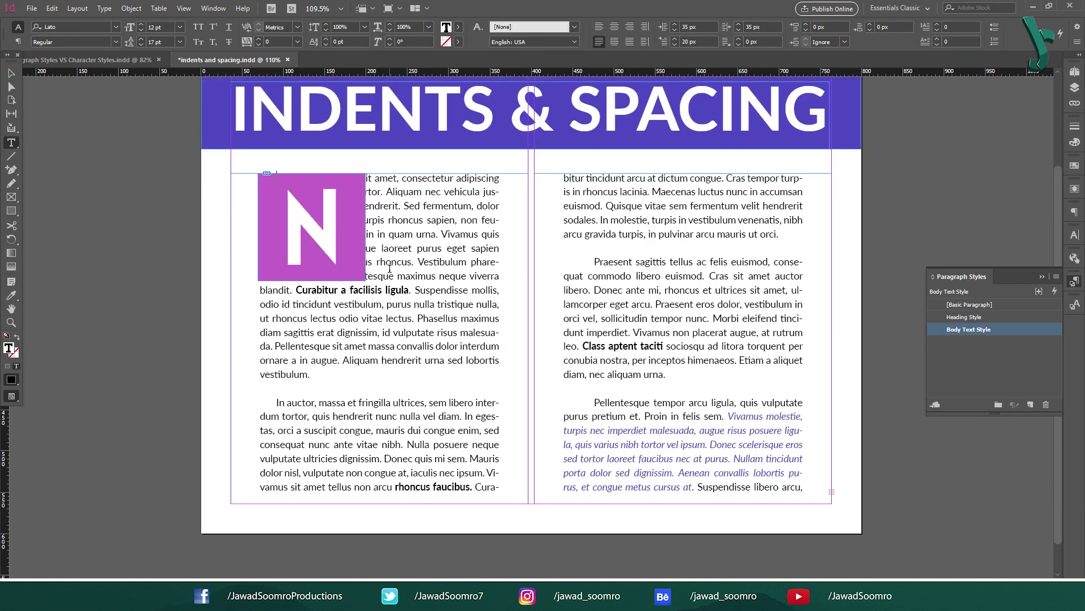
Undo the recent edits to the N graphic and the first paragraph's indentation.
{"action": "key", "text": "ctrl+z"}
{"action": "key", "text": "ctrl+z"}
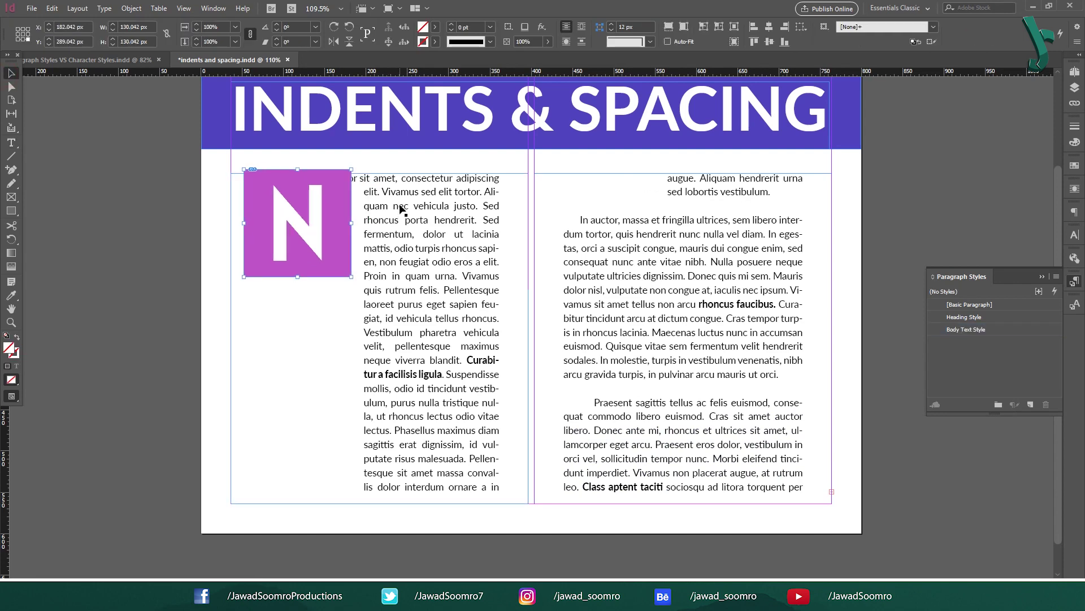
{"action": "key", "text": "ctrl+z"}
{"action": "key", "text": "ctrl+z"}
{"action": "key", "text": "ctrl+z"}
{"action": "key", "text": "ctrl+z"}
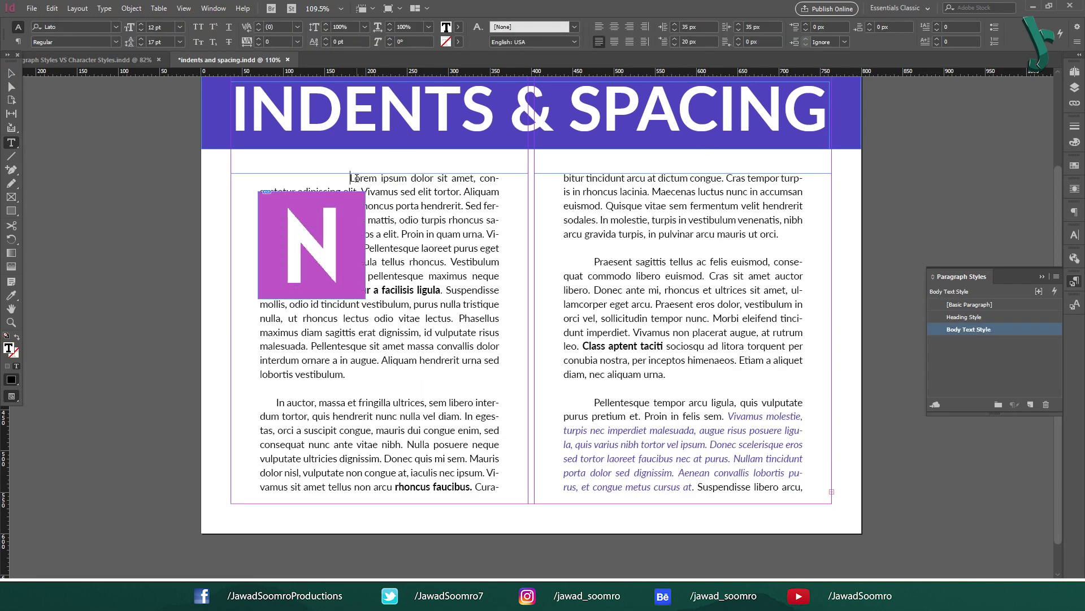
{"action": "key", "text": "ctrl+z"}
{"action": "key", "text": "ctrl+z"}
{"action": "key", "text": "ctrl+z"}
{"action": "key", "text": "ctrl+z"}
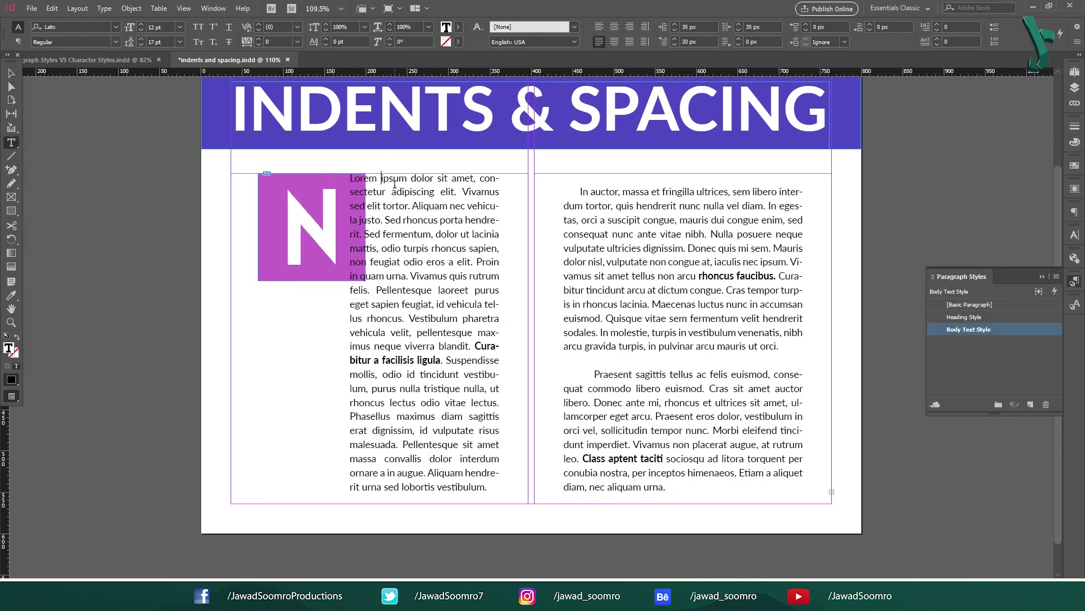
{"action": "key", "text": "ctrl+z"}
{"action": "key", "text": "ctrl+z"}
{"action": "key", "text": "ctrl+z"}
{"action": "key", "text": "ctrl+z"}
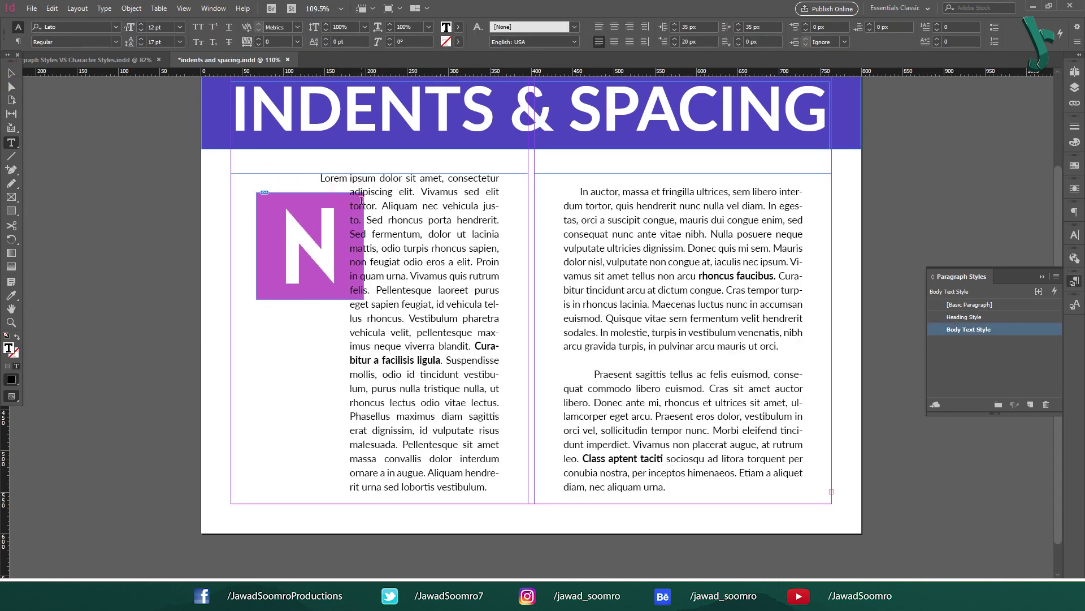
{"action": "key", "text": "ctrl+z"}
{"action": "key", "text": "ctrl+z"}
{"action": "key", "text": "ctrl+z"}
{"action": "key", "text": "ctrl+z"}
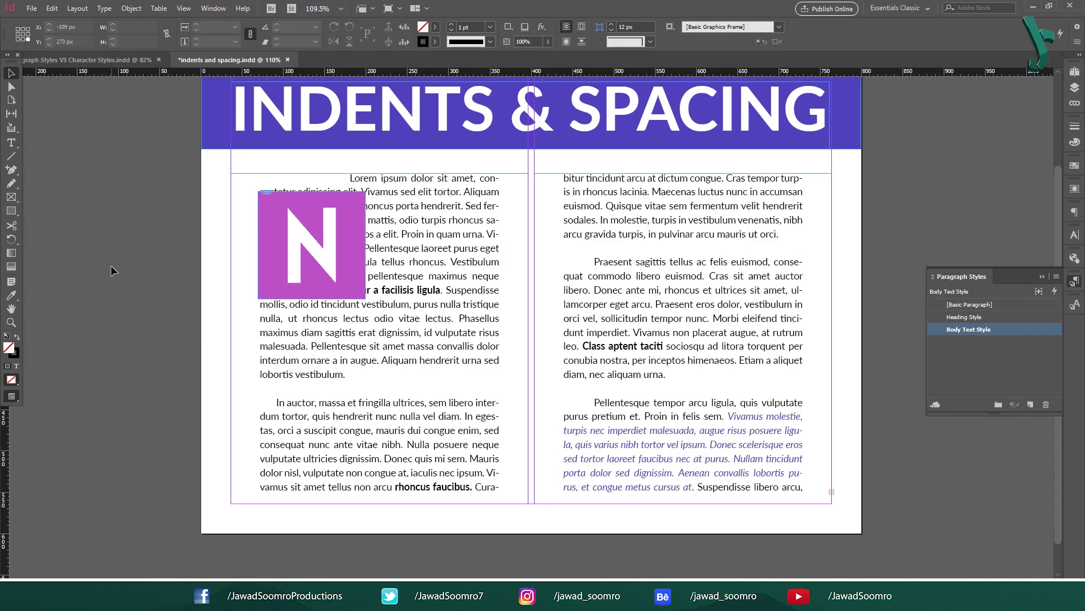
{"action": "key", "text": "ctrl+z"}
{"action": "key", "text": "ctrl+z"}
{"action": "key", "text": "ctrl+z"}
{"action": "key", "text": "ctrl+z"}
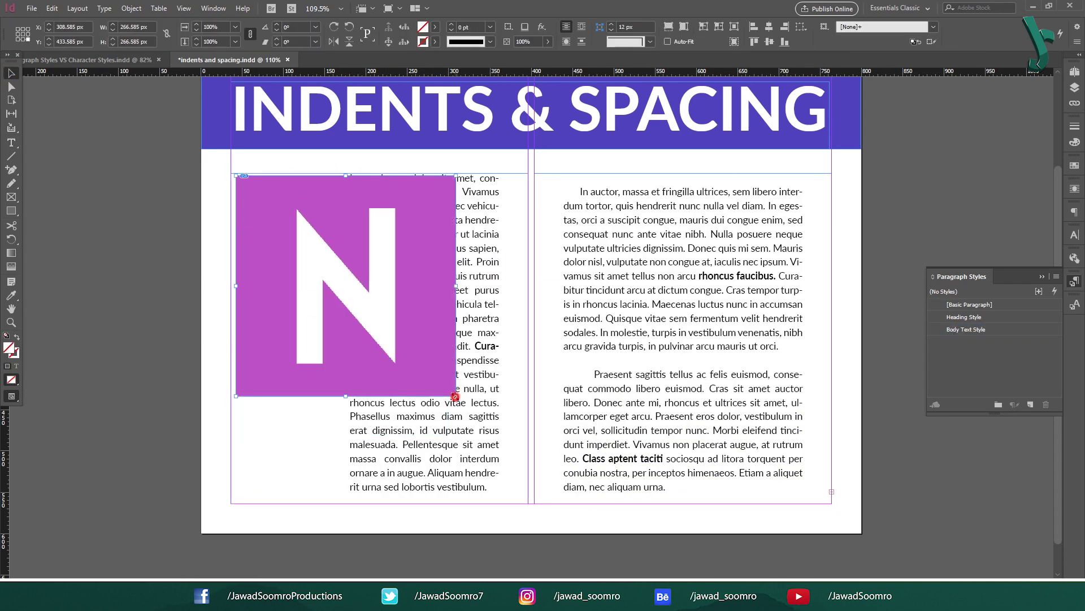
Delete the N graphic and remove the manual indent in front of the "Lorem ipsum" paragraph.
{"action": "left_click", "coordinate": [278, 252]}
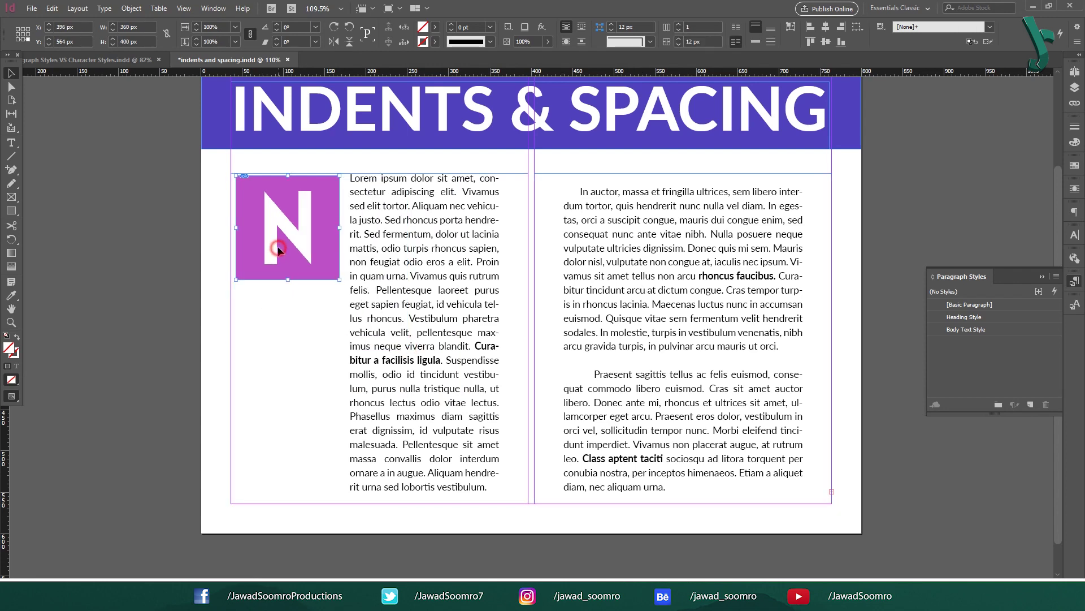
{"action": "key", "text": "Delete"}
{"action": "key", "text": "t"}
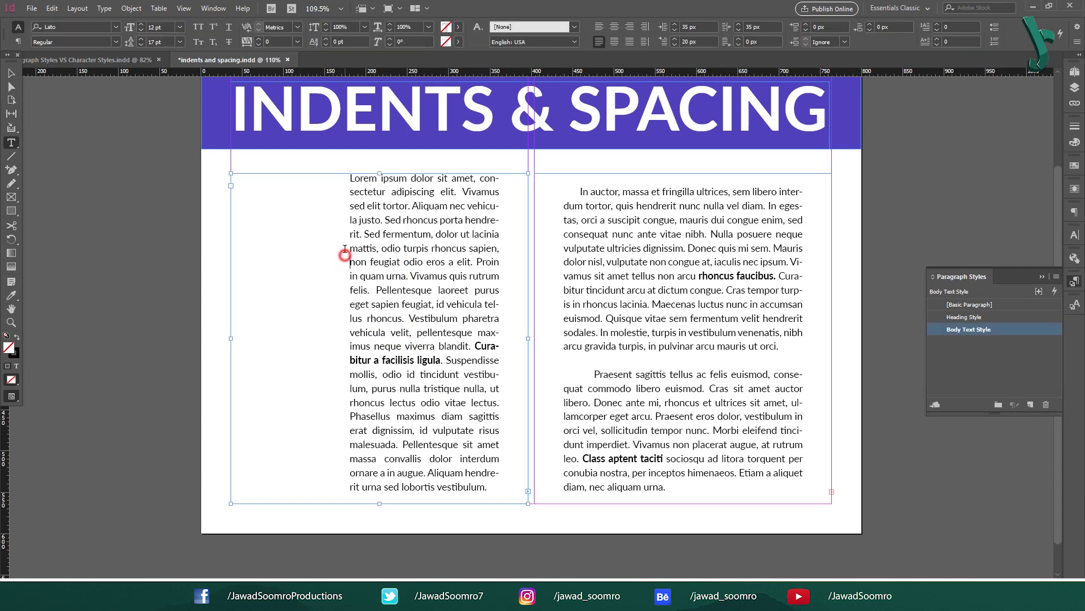
{"action": "left_click_drag", "start_coordinate": [350, 178], "coordinate": [321, 173]}
{"action": "key", "text": "BackSpace"}
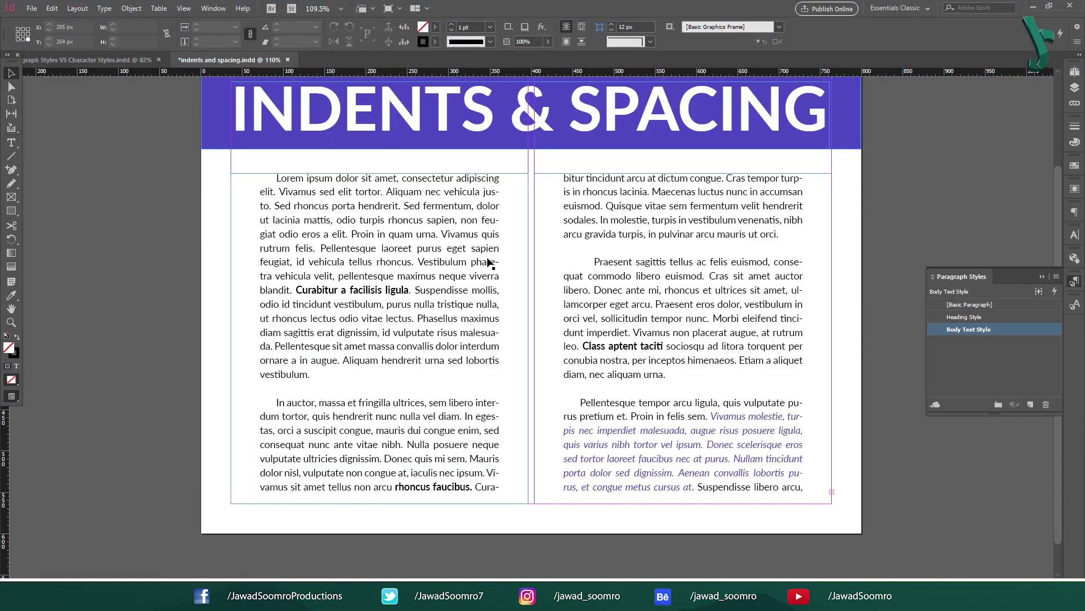
Set the first line indent of the "Lorem ipsum" paragraph to 30 px with the Tabs ruler.
{"action": "double_click", "coordinate": [310, 213]}
{"action": "left_click", "coordinate": [276, 176]}
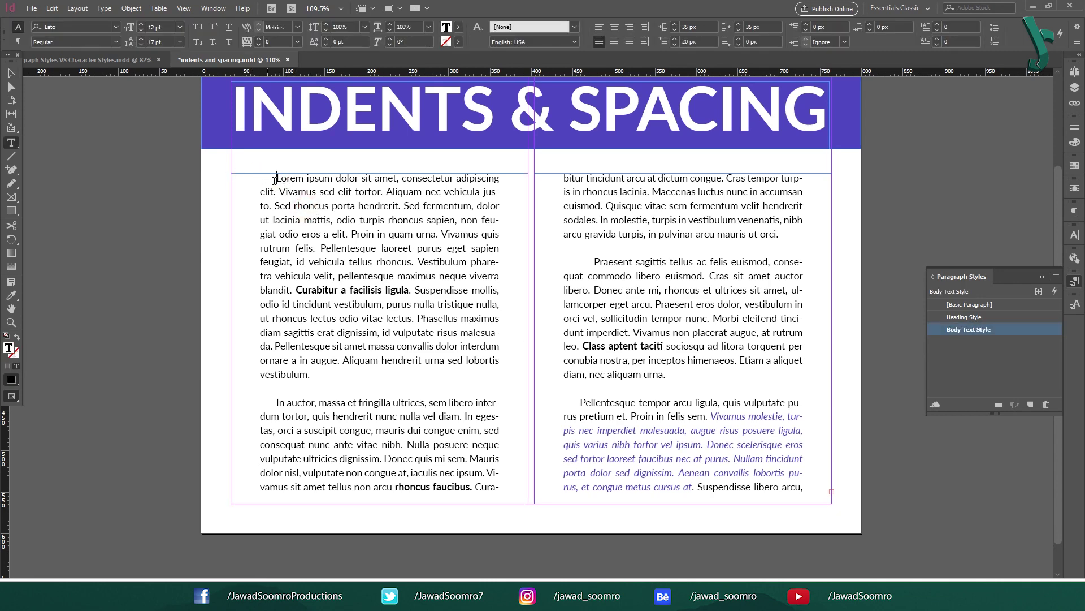
{"action": "left_click", "coordinate": [104, 8]}
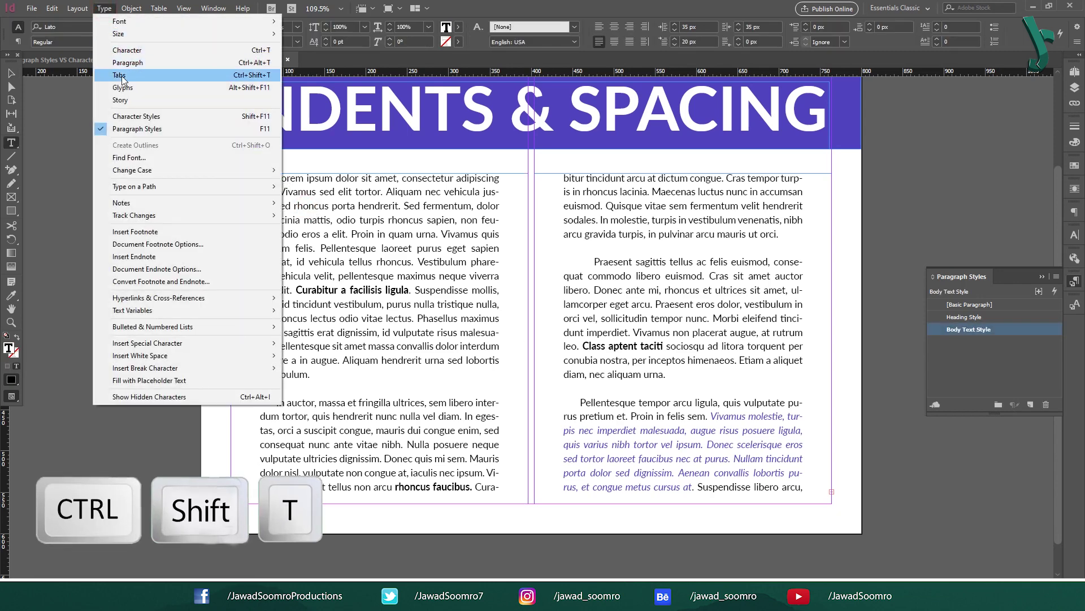
{"action": "left_click", "coordinate": [257, 77]}
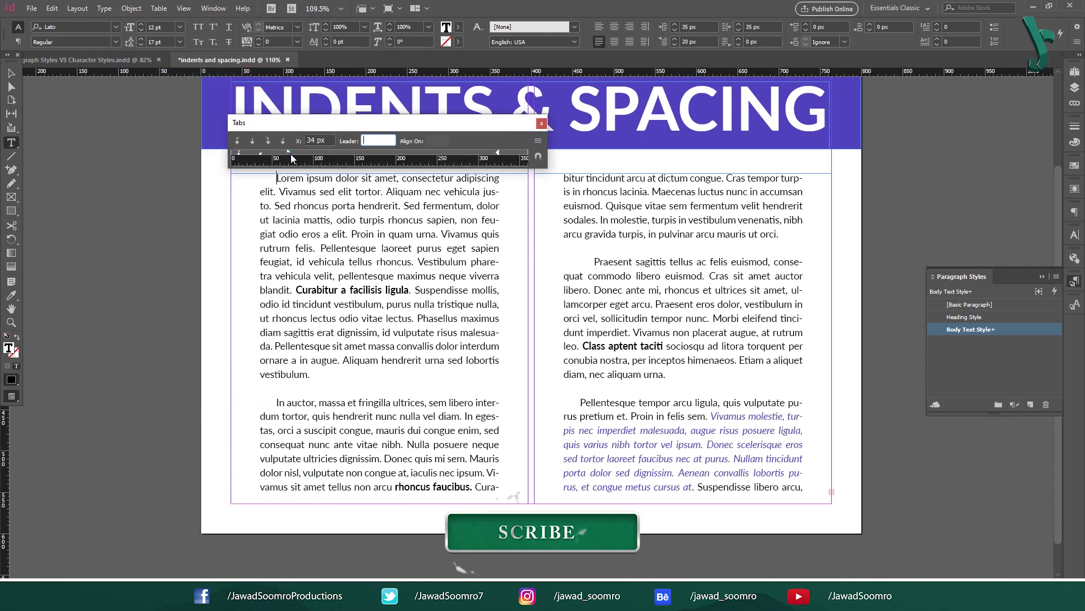
{"action": "left_click_drag", "start_coordinate": [277, 151], "coordinate": [318, 140]}
{"action": "type", "text": "30"}
{"action": "key", "text": "Return"}
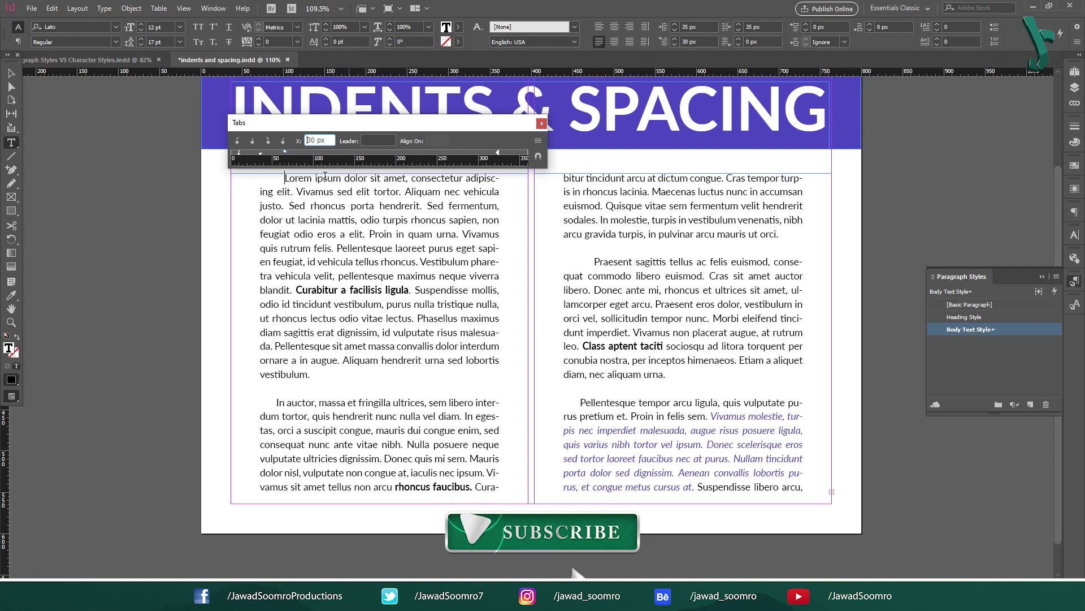
Try an Indent to Here character before "Vivamus" in the first paragraph.
{"action": "left_click", "coordinate": [296, 192]}
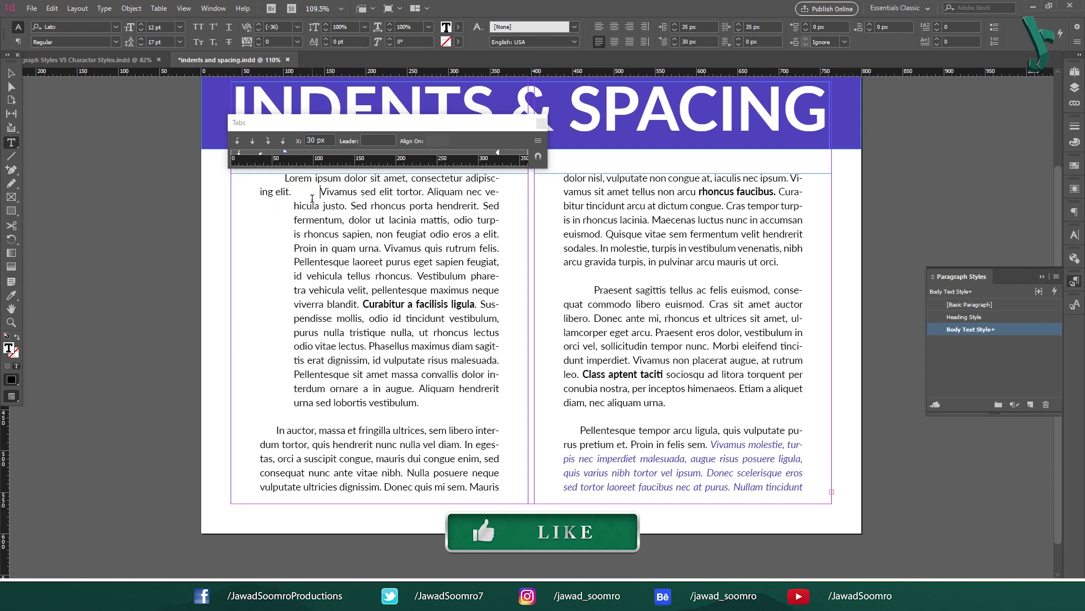
{"action": "left_click", "coordinate": [385, 228]}
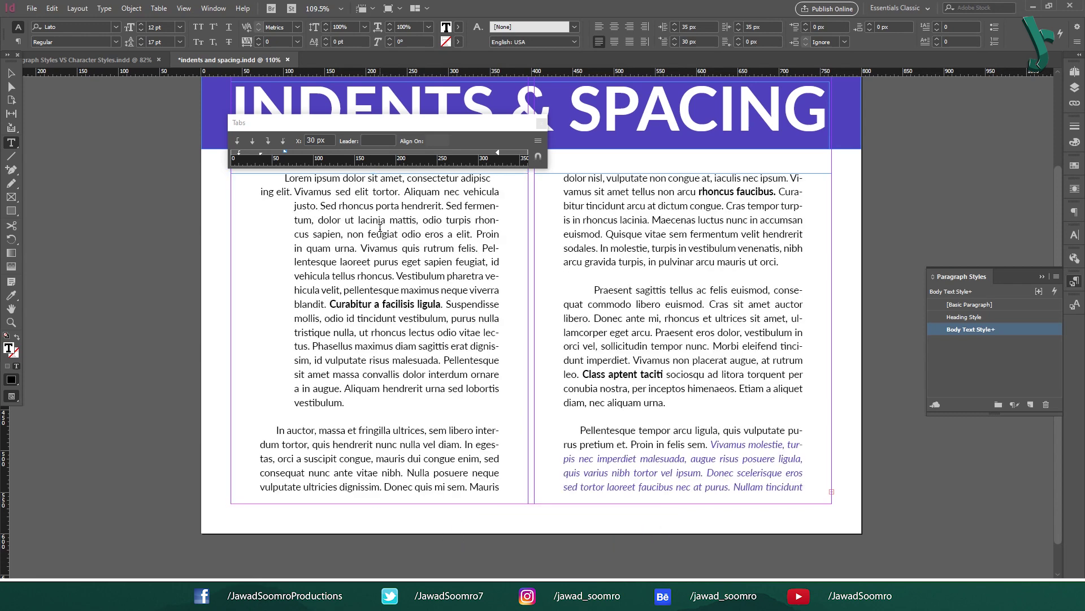
Give Body Text Style a hanging indent by applying a negative first line indent in its style options.
{"action": "double_click", "coordinate": [971, 329]}
{"action": "left_click", "coordinate": [793, 269]}
{"action": "left_click_drag", "start_coordinate": [793, 269], "coordinate": [793, 269]}
{"action": "left_click", "coordinate": [1027, 509]}
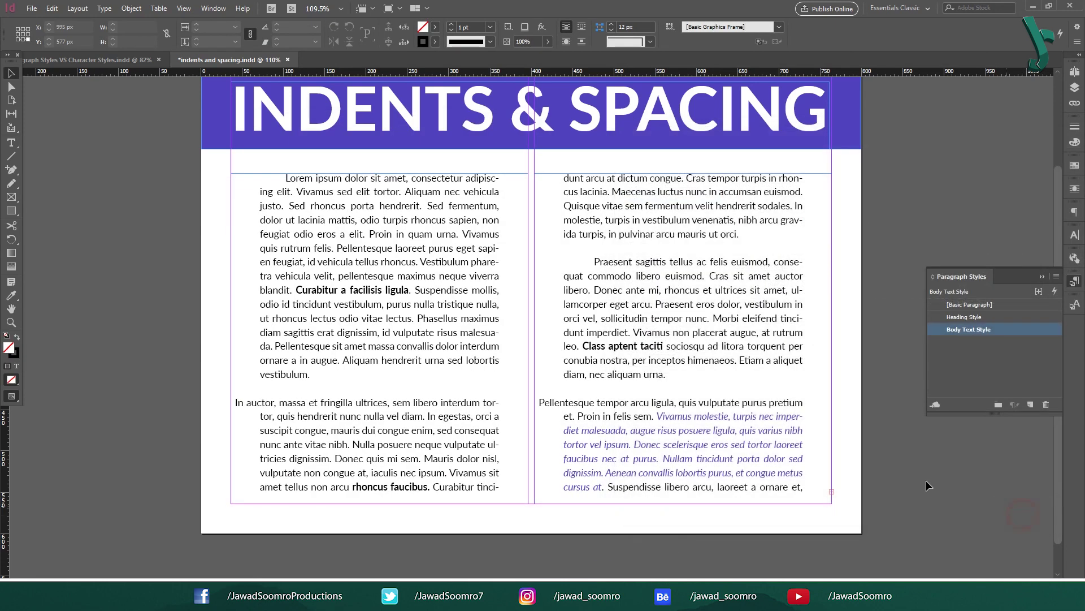
Switch the "Praesent sagittis" paragraph to [Basic Paragraph] and back to Body Text Style so it follows the style's hanging indent, and deselect the text.
{"action": "double_click", "coordinate": [603, 259]}
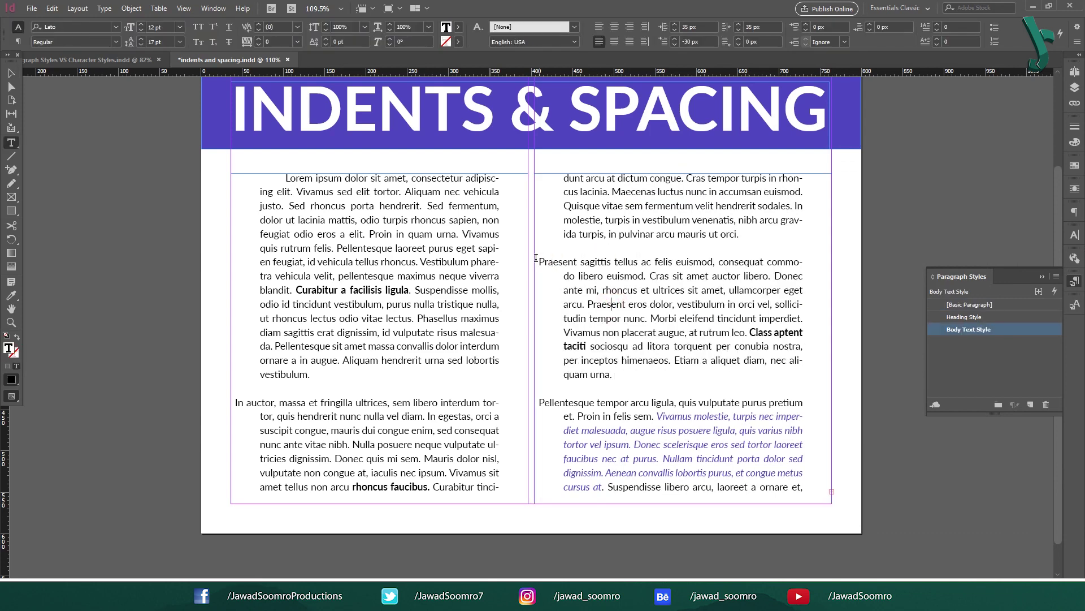
{"action": "left_click_drag", "start_coordinate": [538, 261], "coordinate": [617, 375]}
{"action": "left_click", "coordinate": [983, 304]}
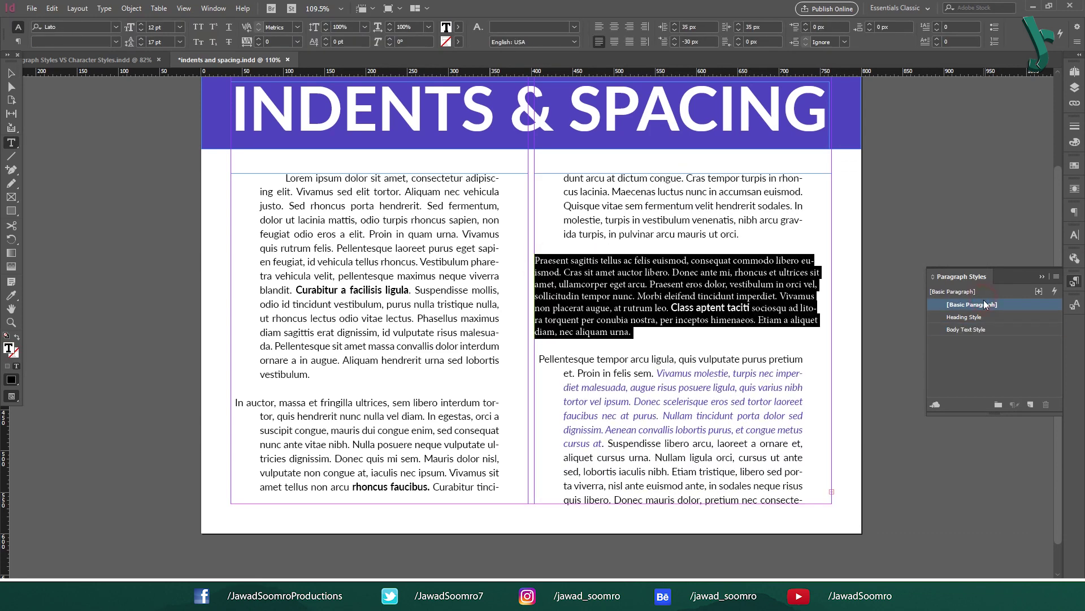
{"action": "left_click", "coordinate": [993, 330]}
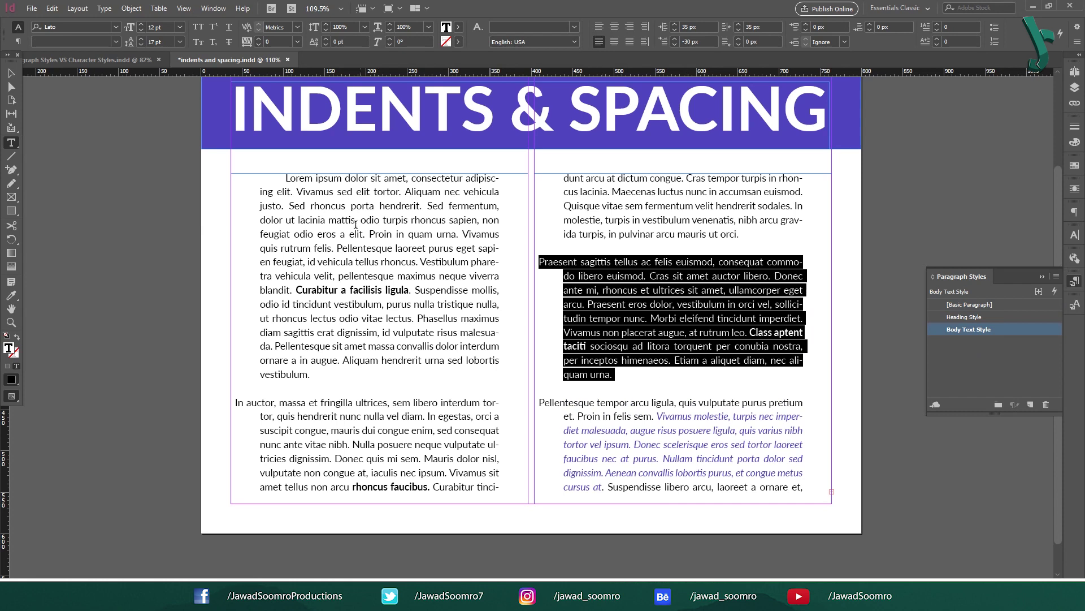
{"action": "left_click", "coordinate": [380, 249]}
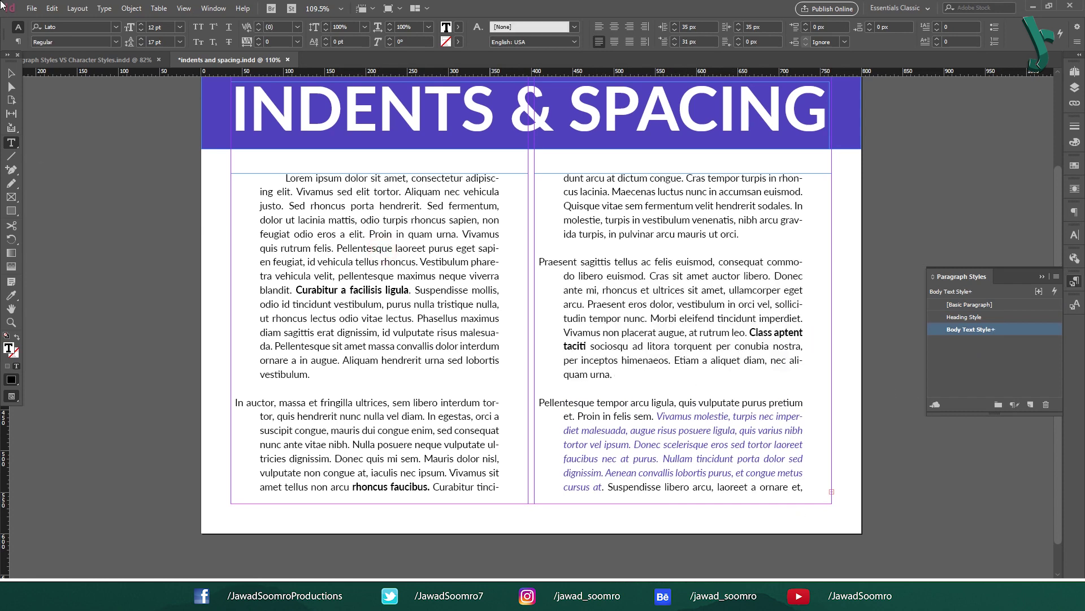
{"action": "left_click", "coordinate": [12, 73]}
{"action": "left_click", "coordinate": [177, 187]}
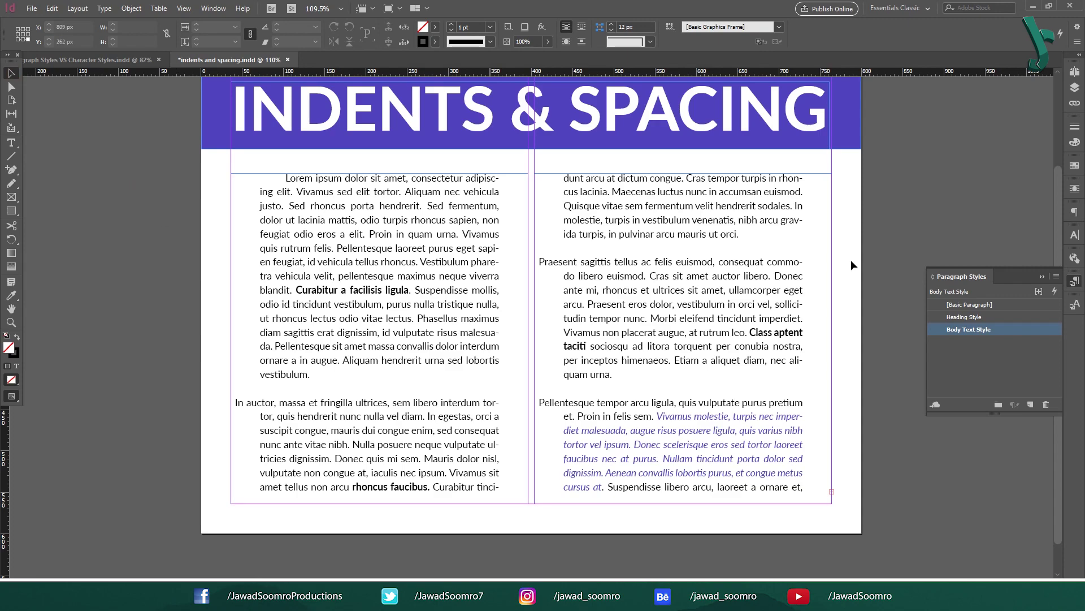
{"action": "scroll", "coordinate": [650, 356], "scroll_direction": "up", "scroll_amount": 4}
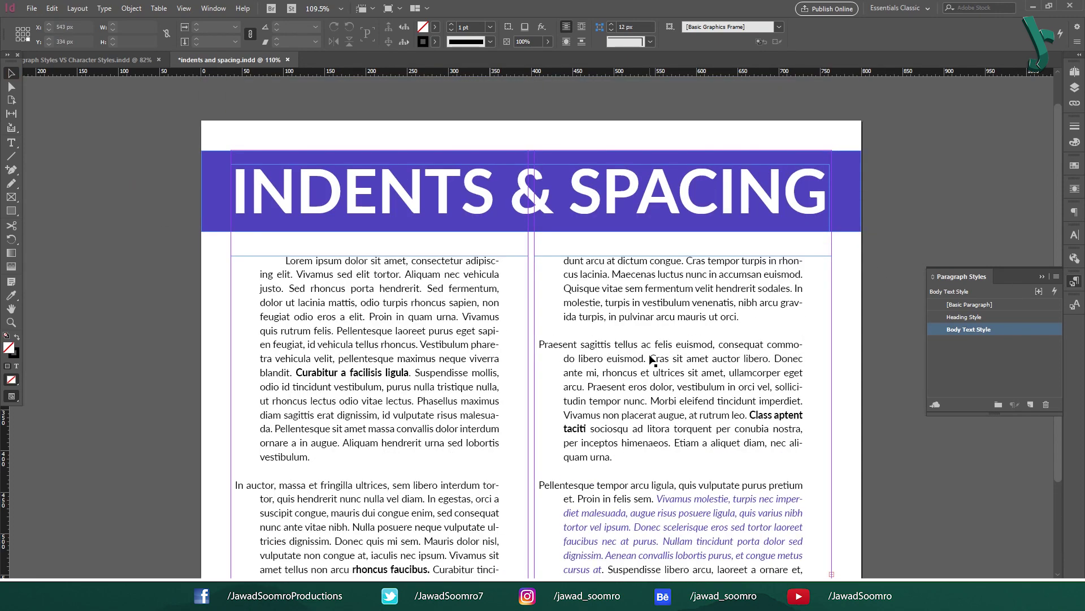
{"action": "scroll", "coordinate": [389, 192], "scroll_direction": "down", "scroll_amount": 5}
{"action": "scroll", "coordinate": [279, 213], "scroll_direction": "up", "scroll_amount": 2}
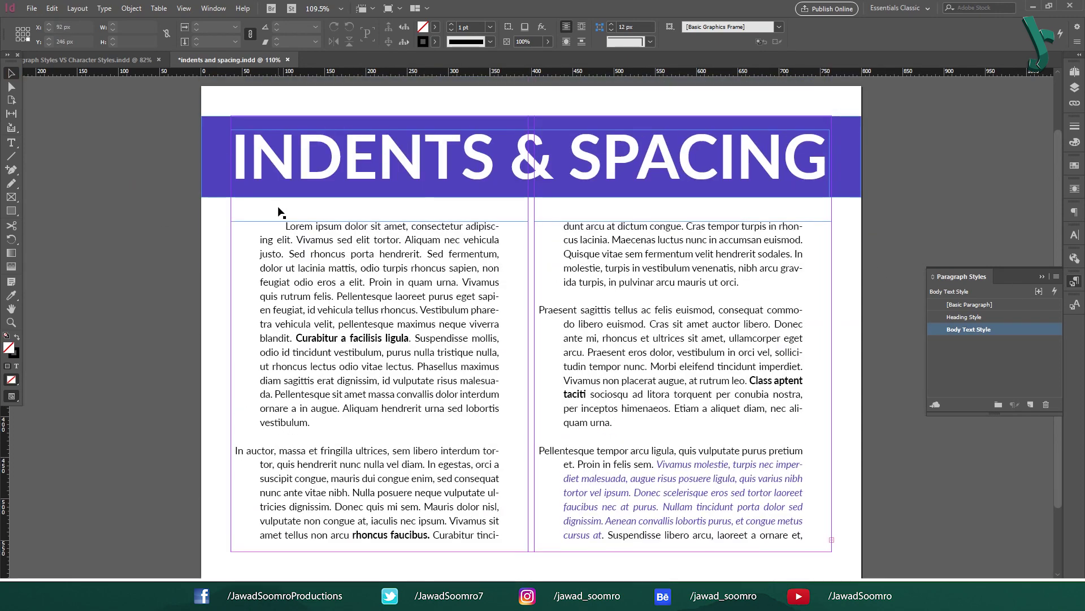
{"action": "scroll", "coordinate": [279, 212], "scroll_direction": "down", "scroll_amount": 1}
{"action": "scroll", "coordinate": [278, 208], "scroll_direction": "up", "scroll_amount": 3}
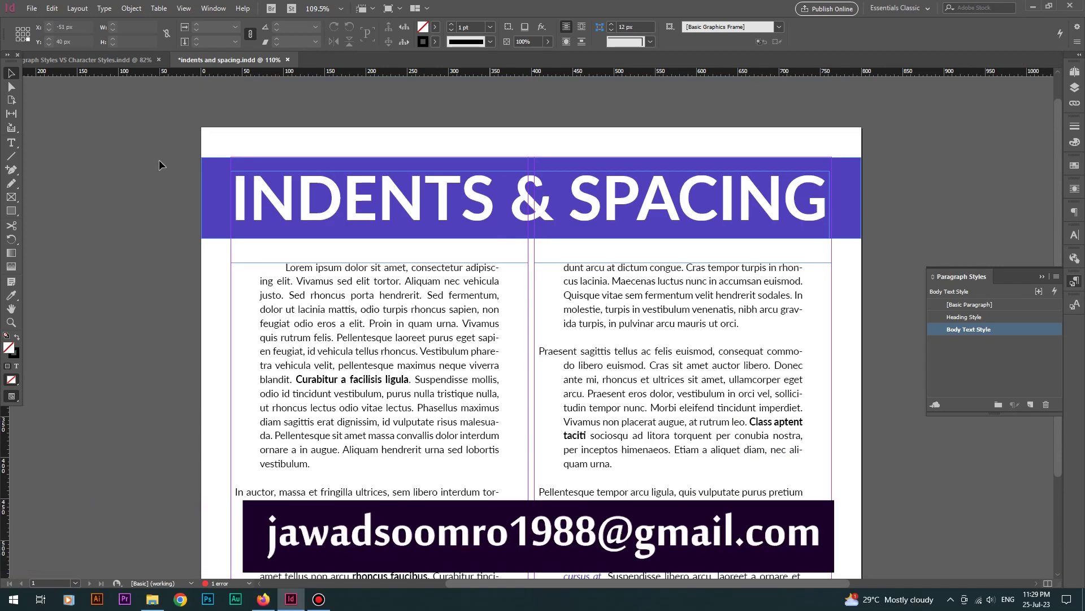
{"action": "scroll", "coordinate": [148, 181], "scroll_direction": "down", "scroll_amount": 3}
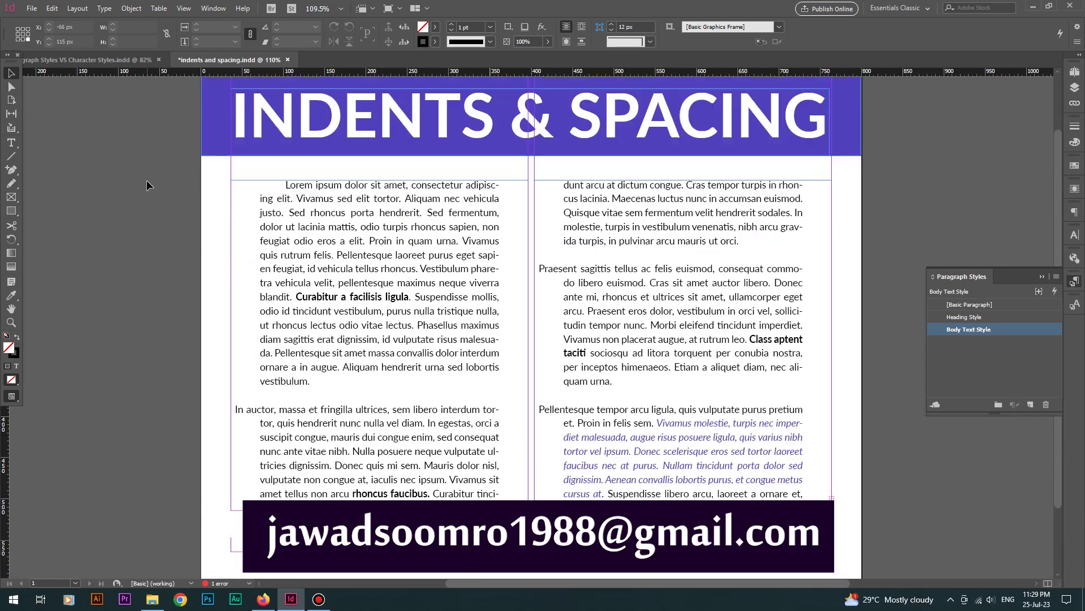
{"action": "scroll", "coordinate": [147, 180], "scroll_direction": "up", "scroll_amount": 1}
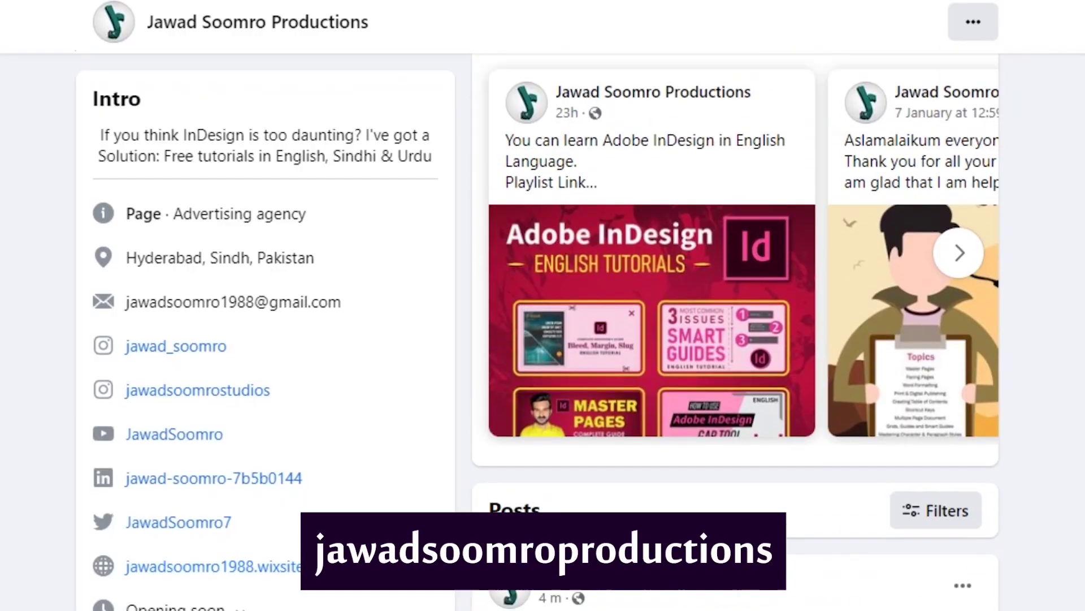
{"action": "scroll", "coordinate": [543, 305], "scroll_direction": "up", "scroll_amount": 10}
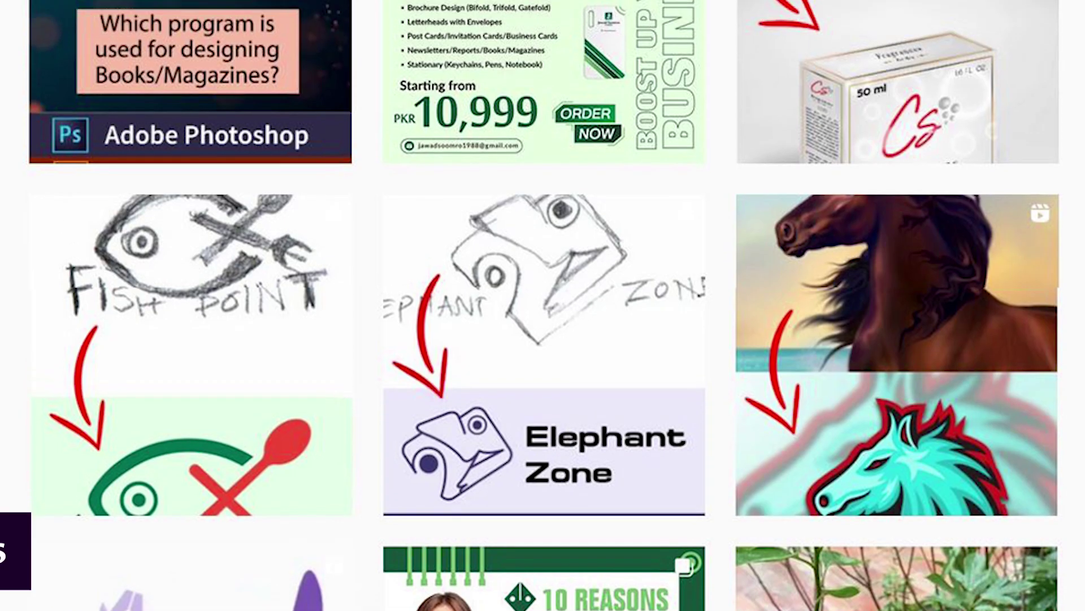
{"action": "scroll", "coordinate": [543, 305], "scroll_direction": "up", "scroll_amount": 5}
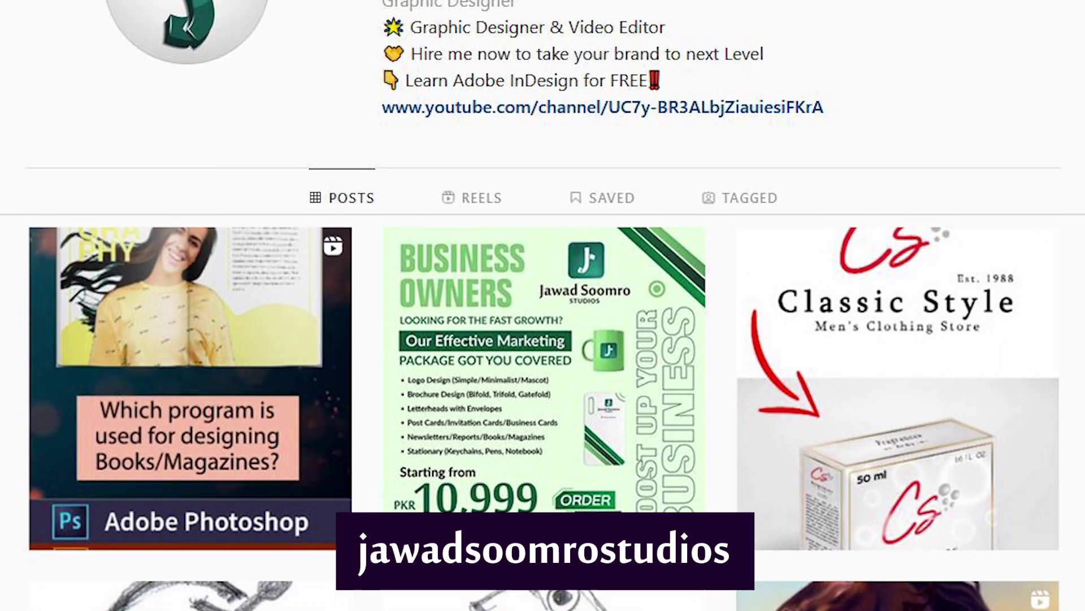
{"action": "scroll", "coordinate": [542, 305], "scroll_direction": "up", "scroll_amount": 3}
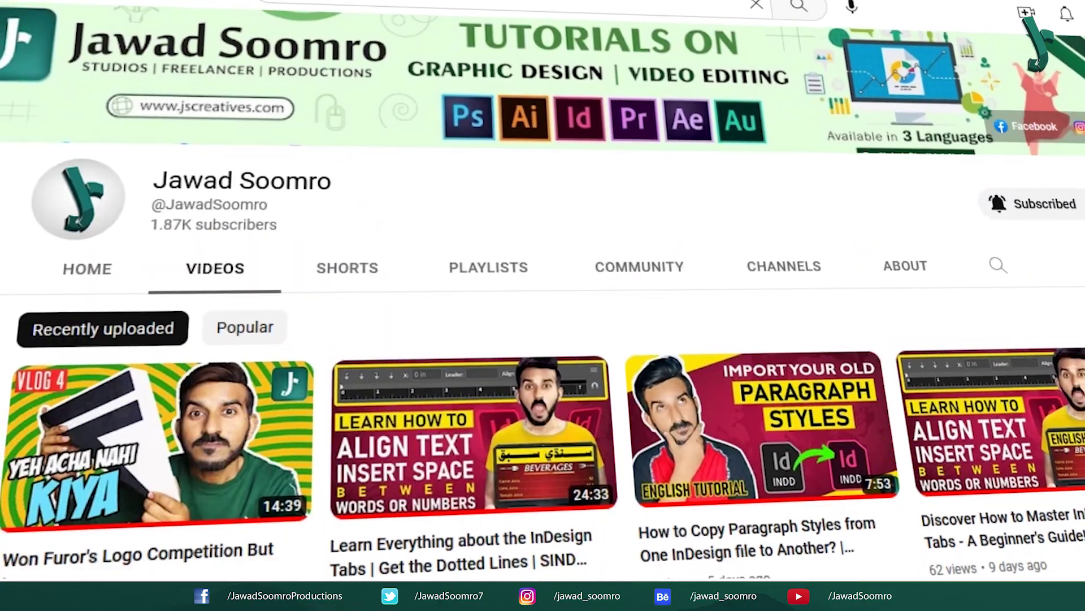
{"action": "scroll", "coordinate": [543, 305], "scroll_direction": "down", "scroll_amount": 8}
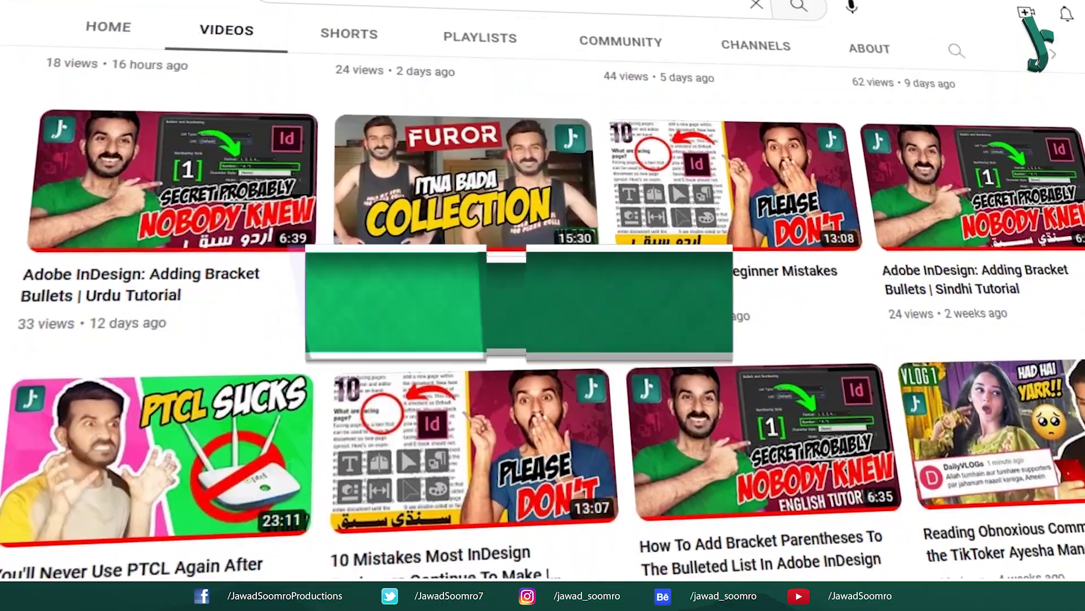
{"action": "scroll", "coordinate": [542, 305], "scroll_direction": "down", "scroll_amount": 10}
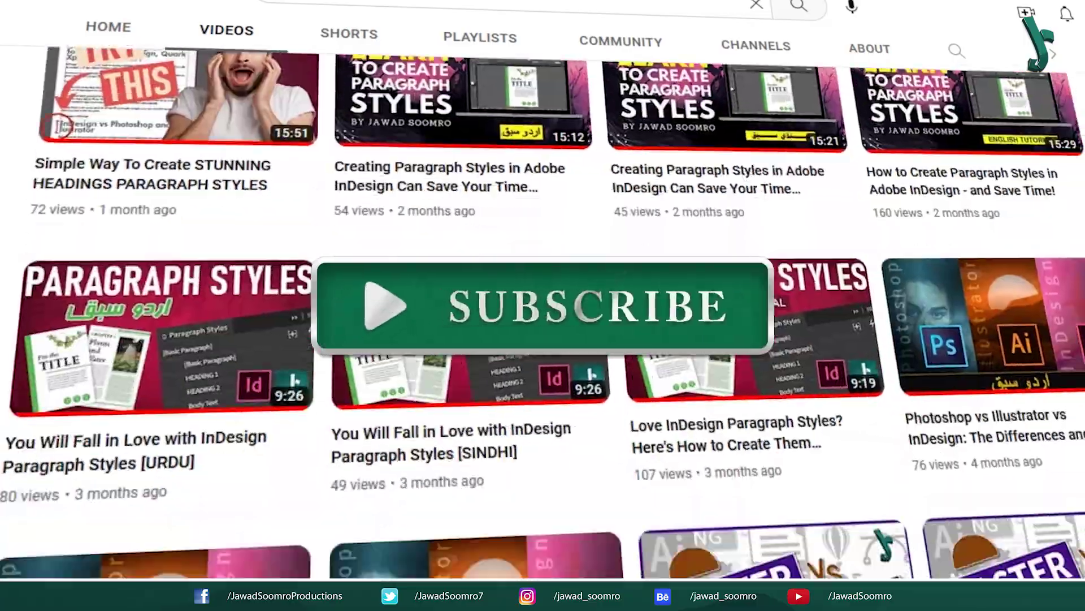
{"action": "scroll", "coordinate": [622, 407], "scroll_direction": "down", "scroll_amount": 15}
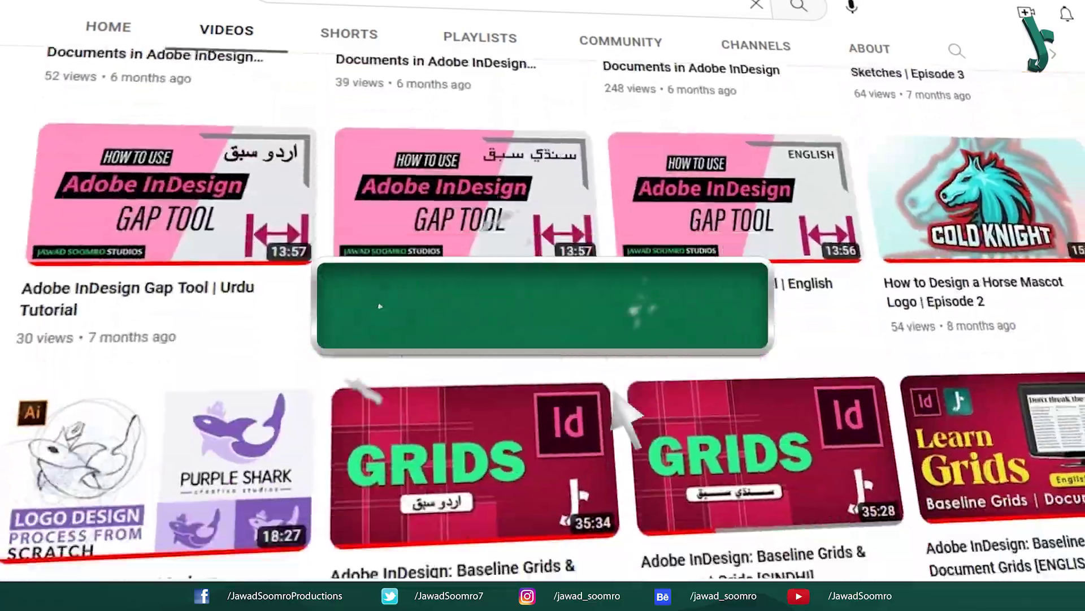
{"action": "scroll", "coordinate": [619, 405], "scroll_direction": "down", "scroll_amount": 15}
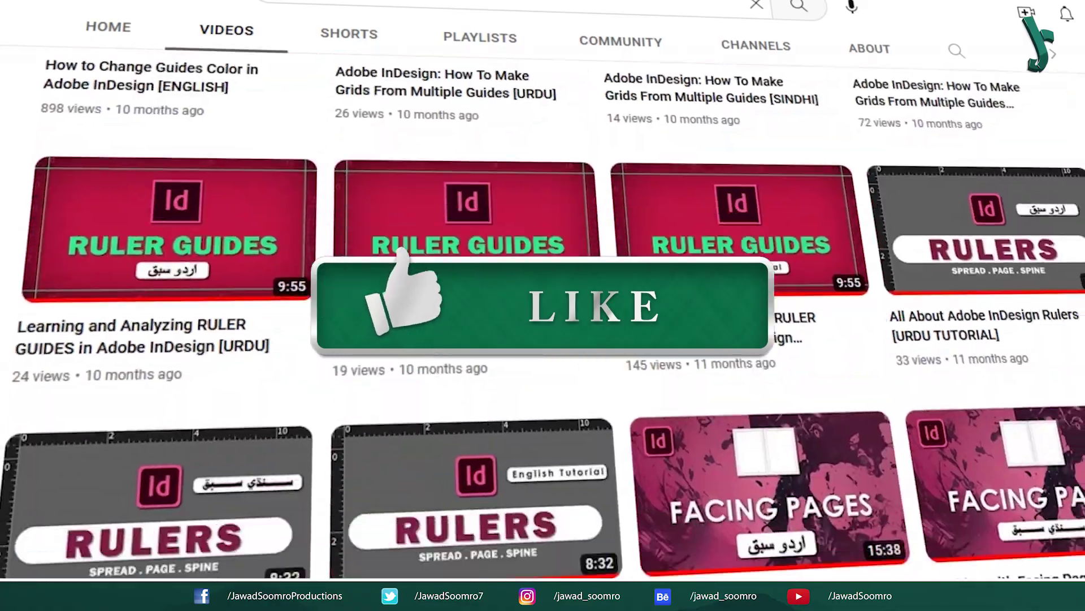